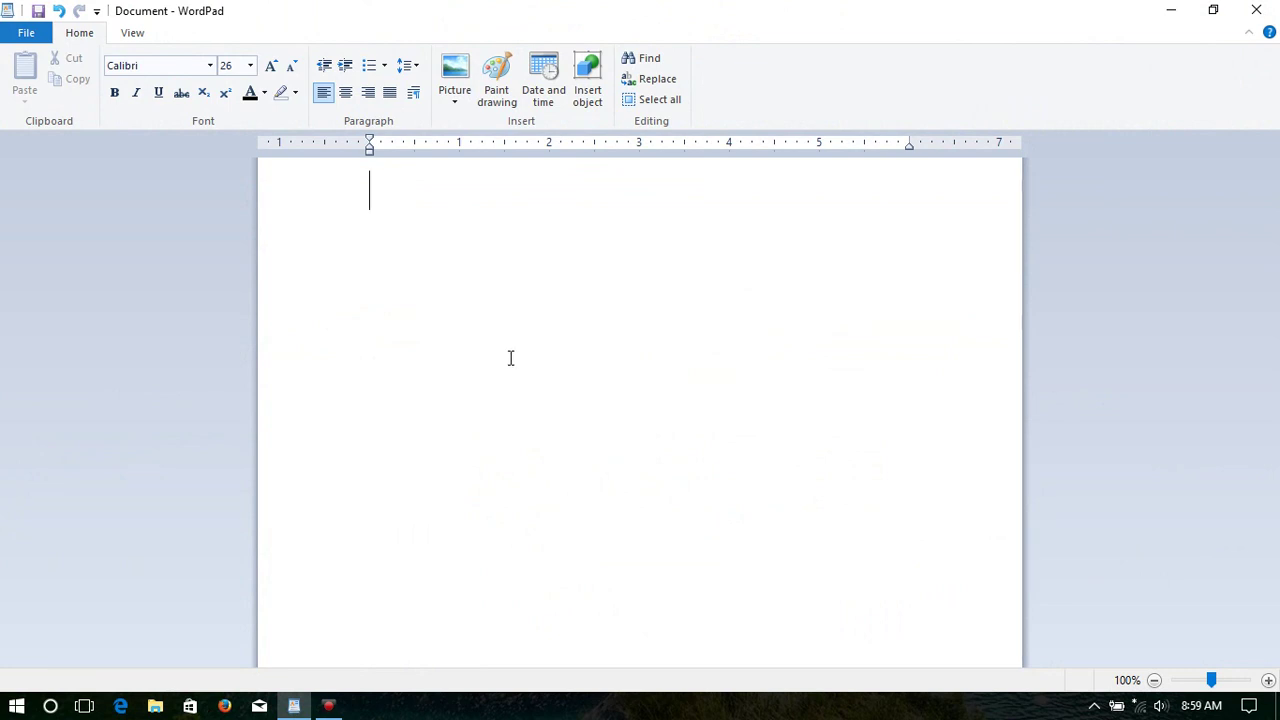
- Type 'Hello World' on the first line of the blank document
{"action": "type", "text": "Hello World"}
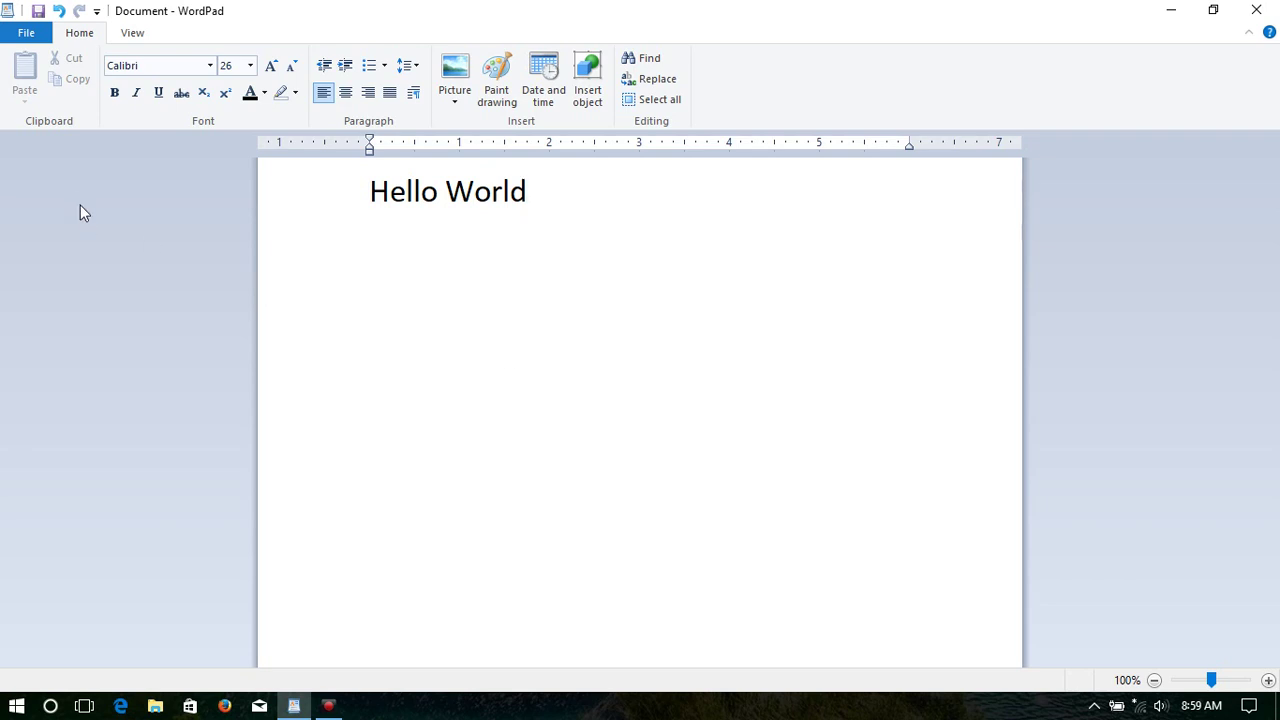
- Save the Hello World document to the Desktop as an RTF file named 'Save'
{"action": "left_click", "coordinate": [28, 36]}
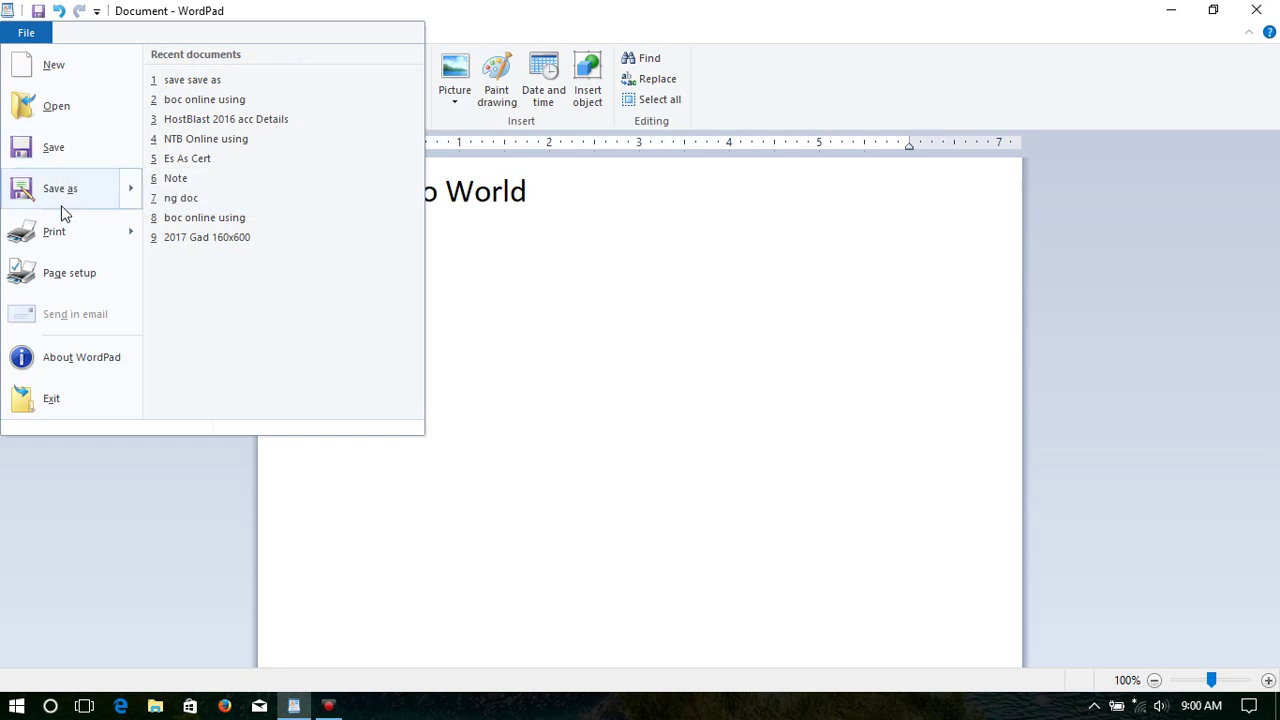
{"action": "left_click", "coordinate": [55, 148]}
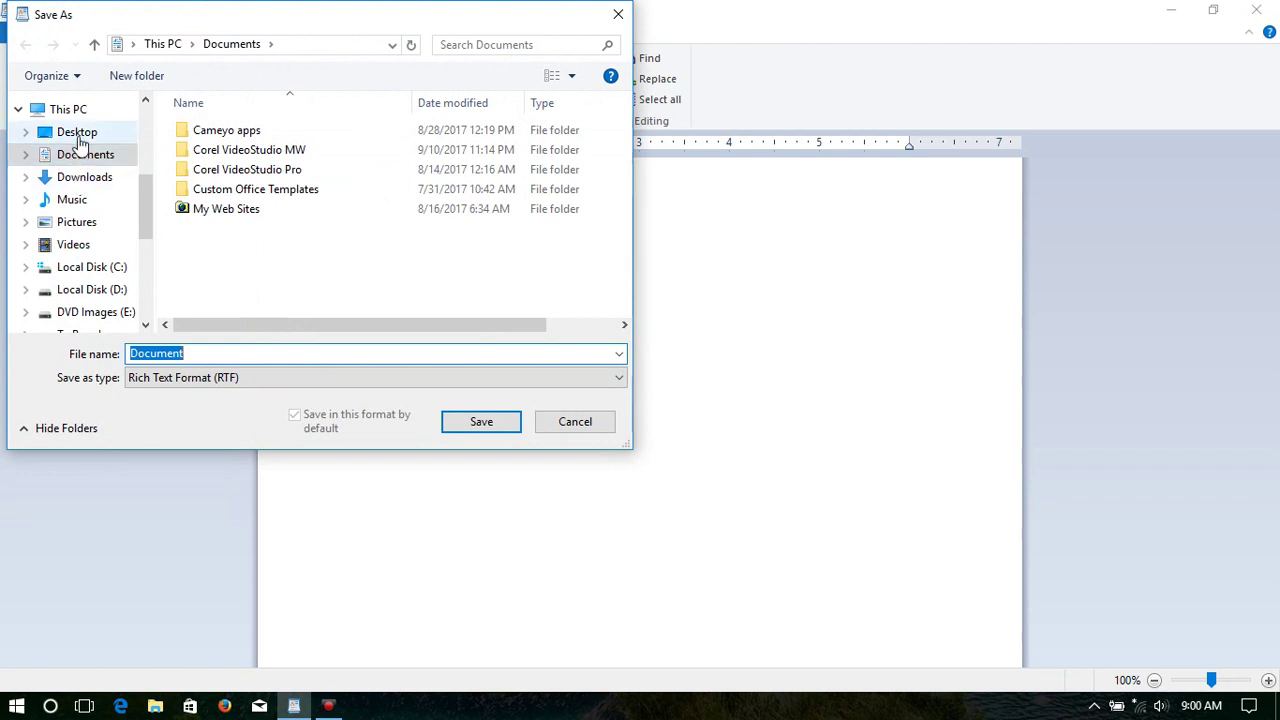
{"action": "left_click", "coordinate": [78, 134]}
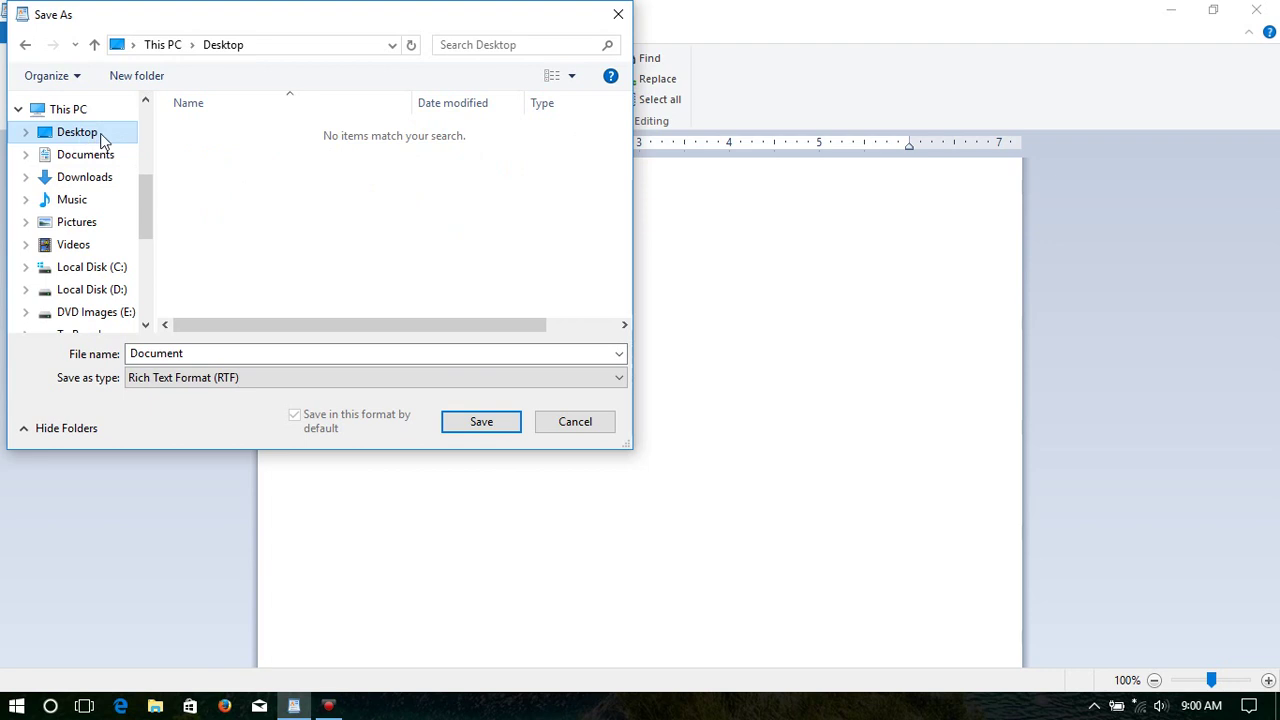
{"action": "double_click", "coordinate": [193, 353]}
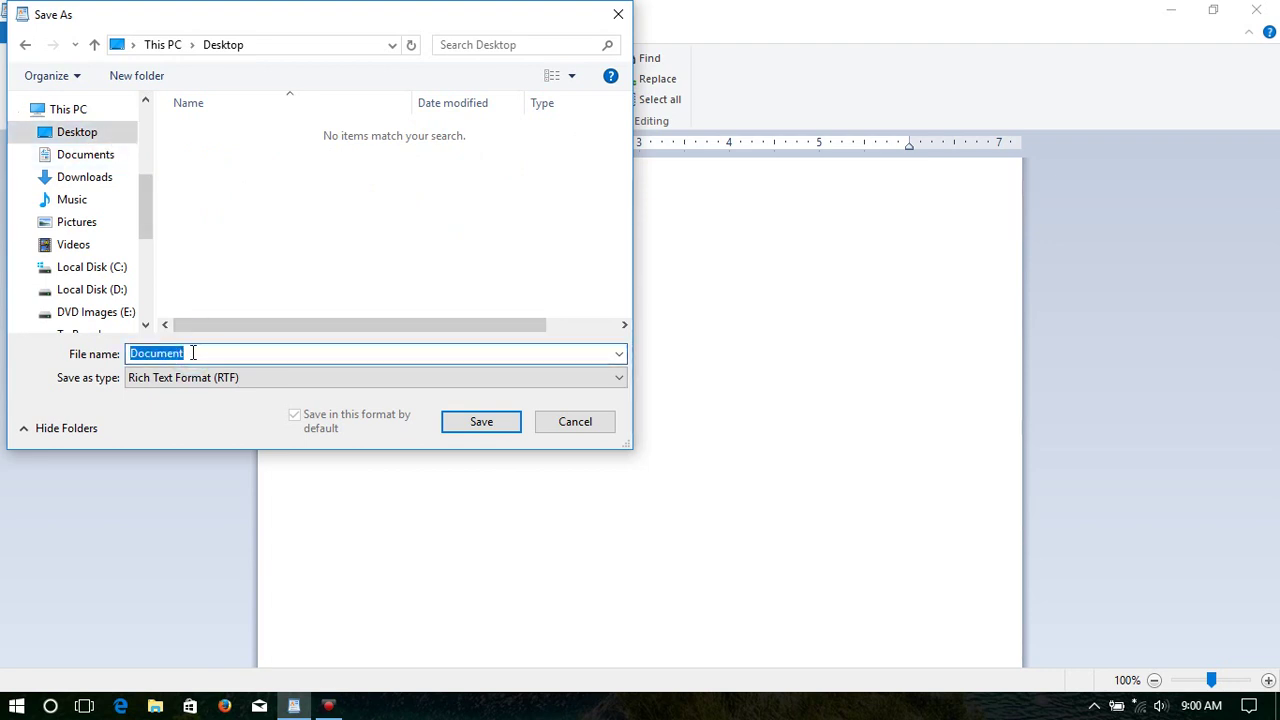
{"action": "type", "text": "Save"}
{"action": "left_click", "coordinate": [481, 426]}
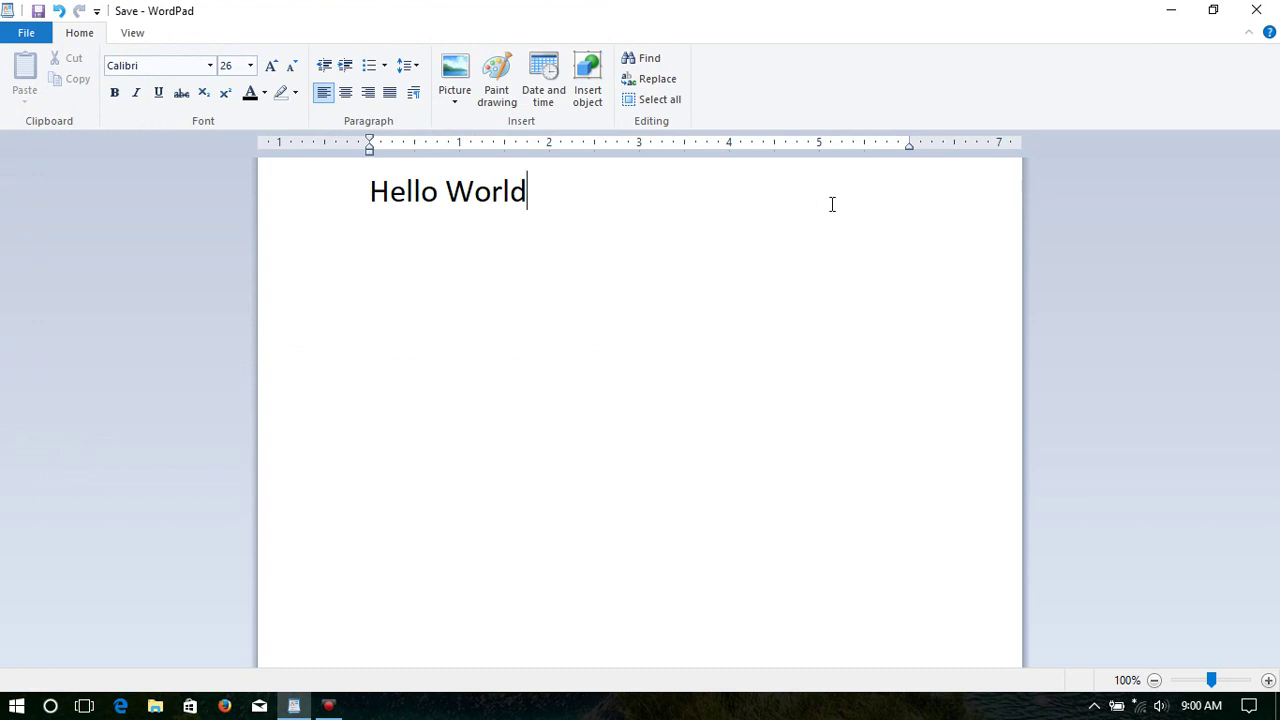
- Close WordPad, refresh the desktop, reopen 'Save' to check its Hello World text, then close it
{"action": "left_click", "coordinate": [1257, 12]}
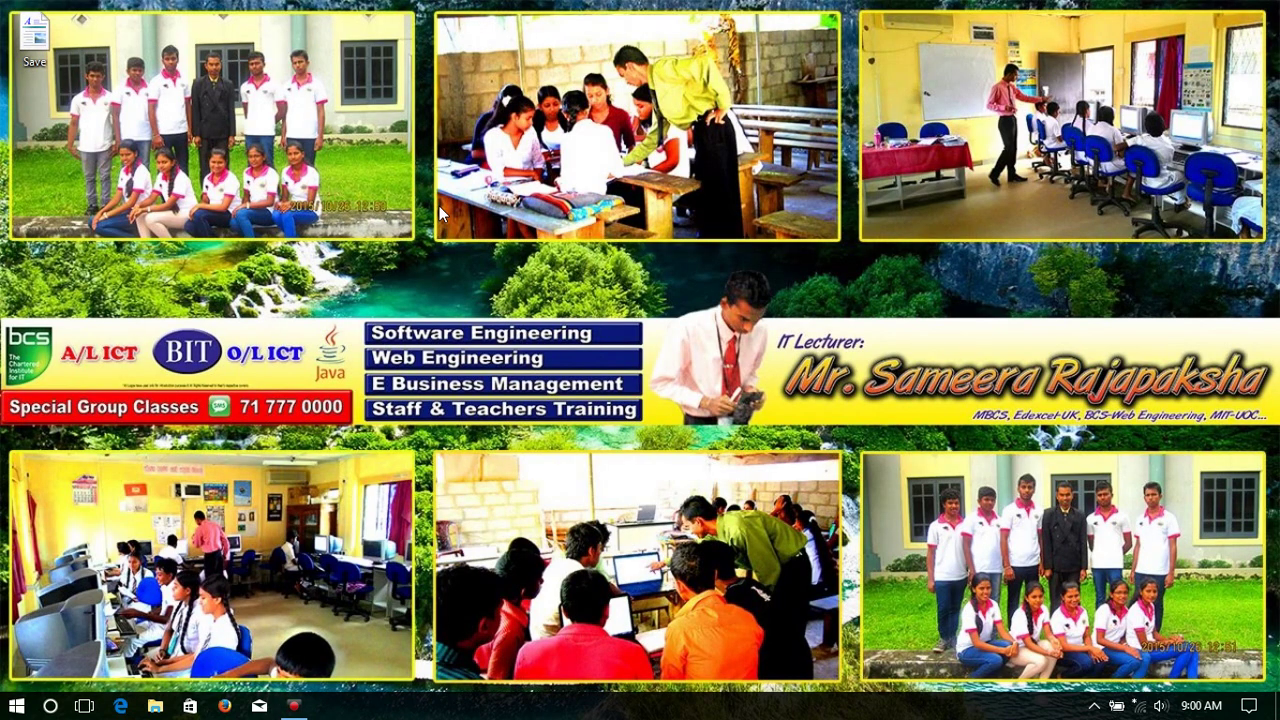
{"action": "right_click", "coordinate": [192, 172]}
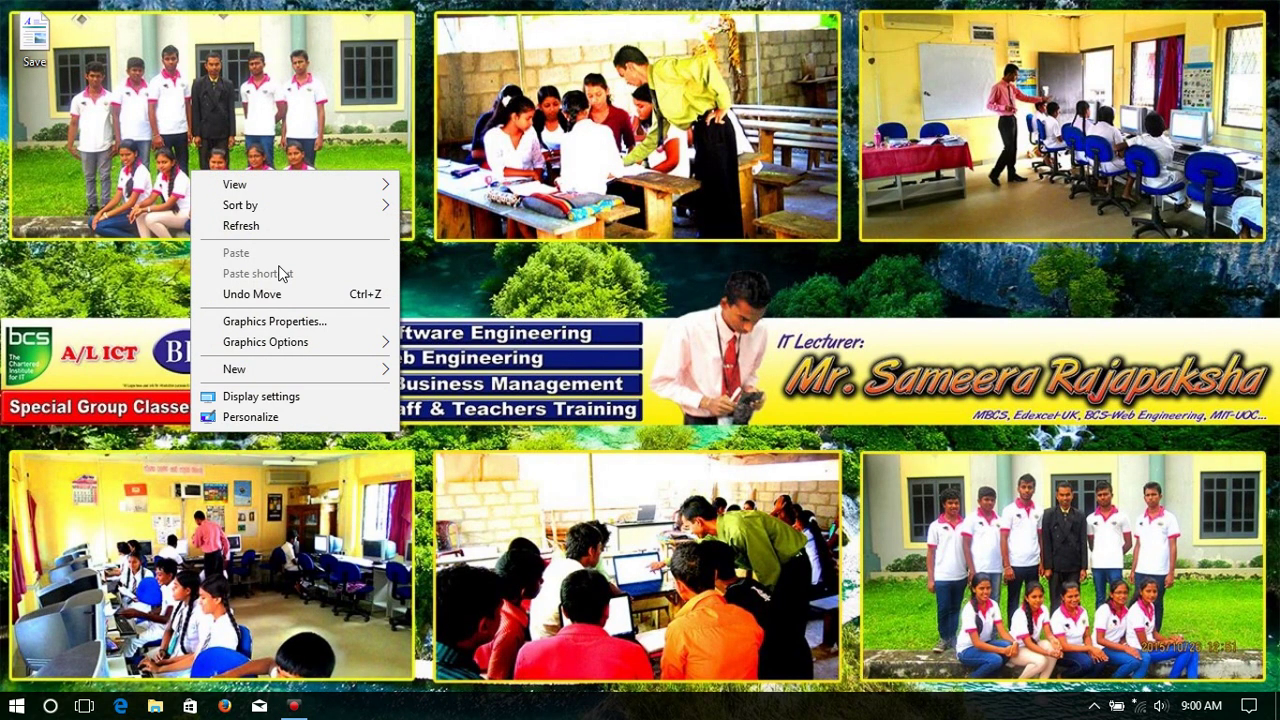
{"action": "left_click", "coordinate": [256, 228]}
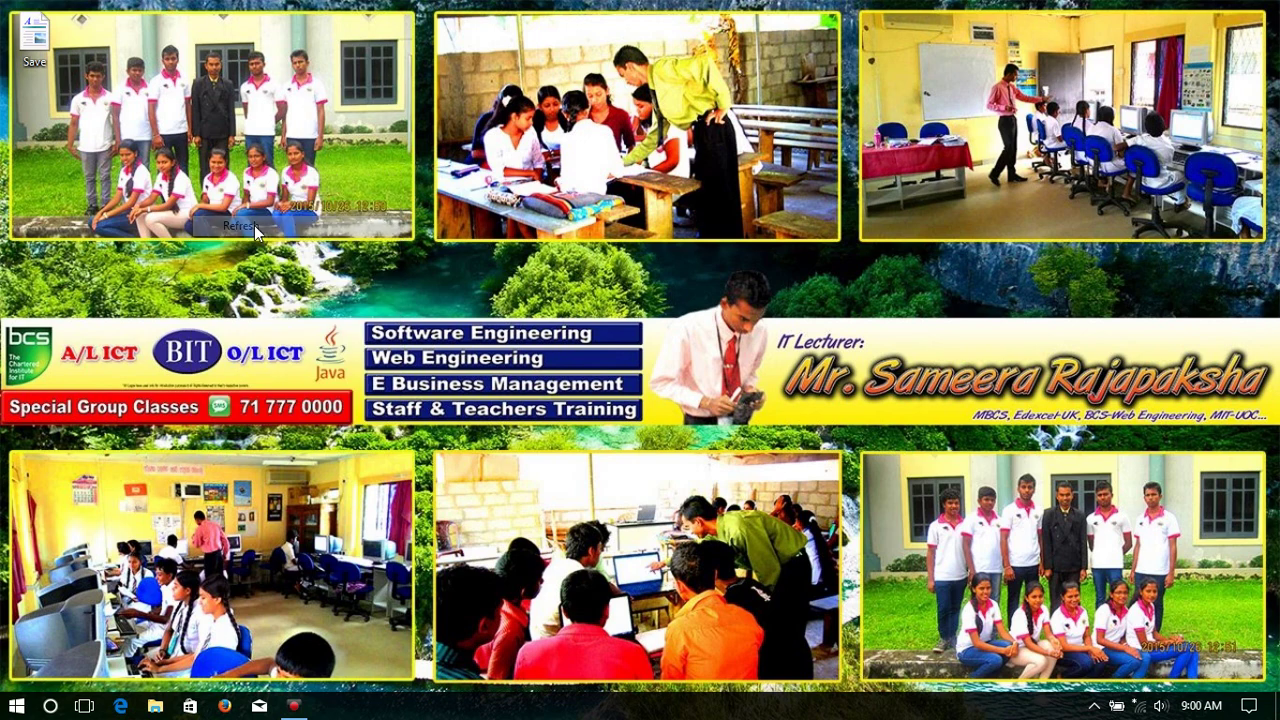
{"action": "double_click", "coordinate": [35, 47]}
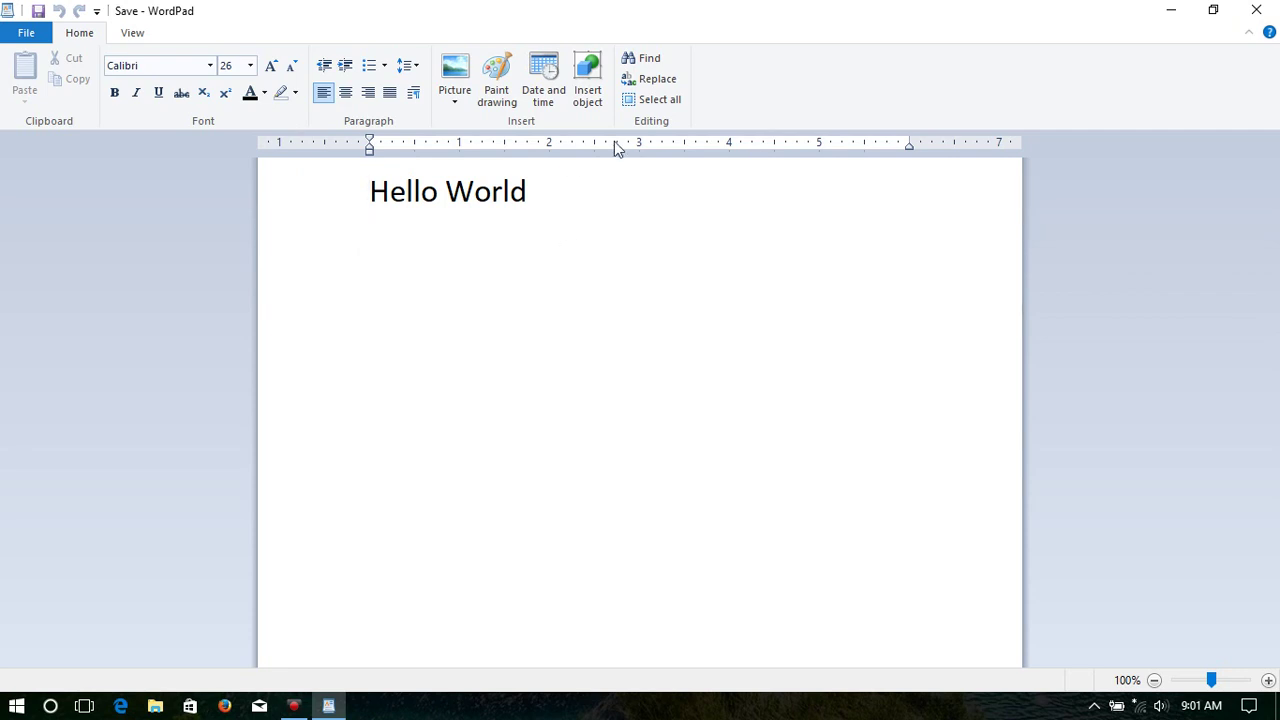
{"action": "left_click", "coordinate": [1262, 10]}
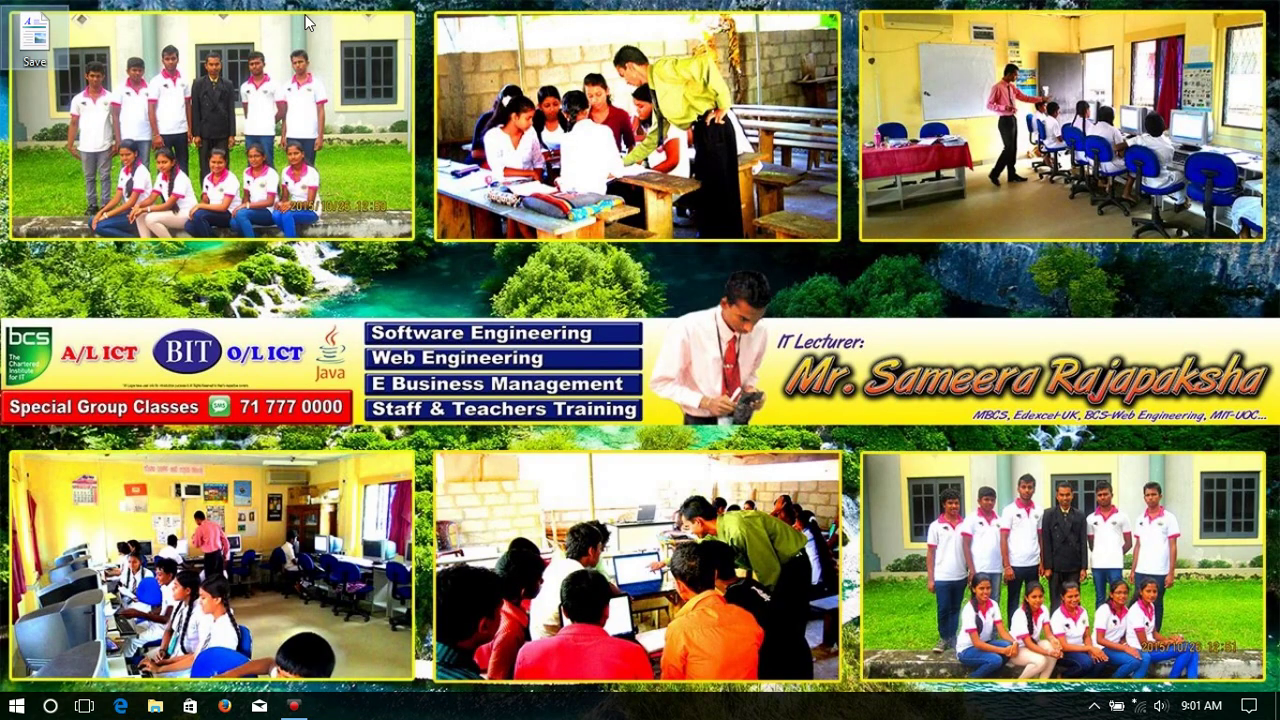
- Refresh the desktop and launch WordPad from the Start menu's Windows Accessories folder
{"action": "right_click", "coordinate": [190, 71]}
{"action": "left_click", "coordinate": [250, 135]}
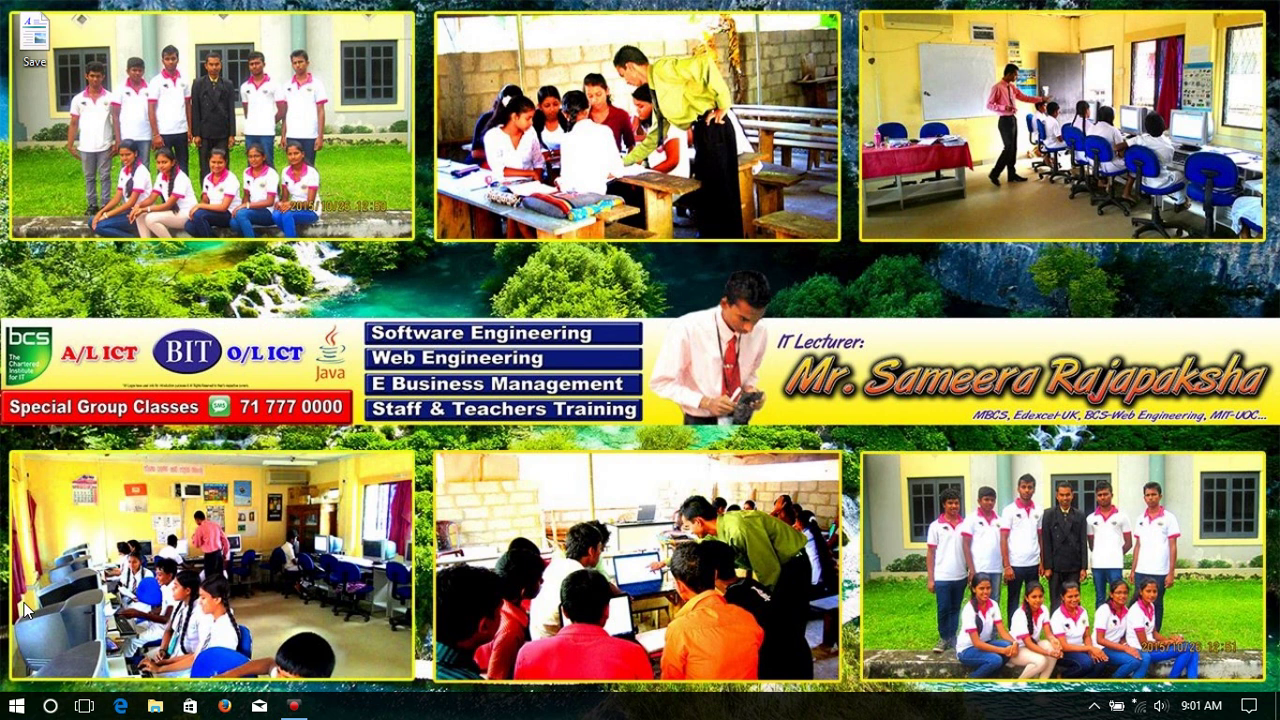
{"action": "left_click", "coordinate": [16, 706]}
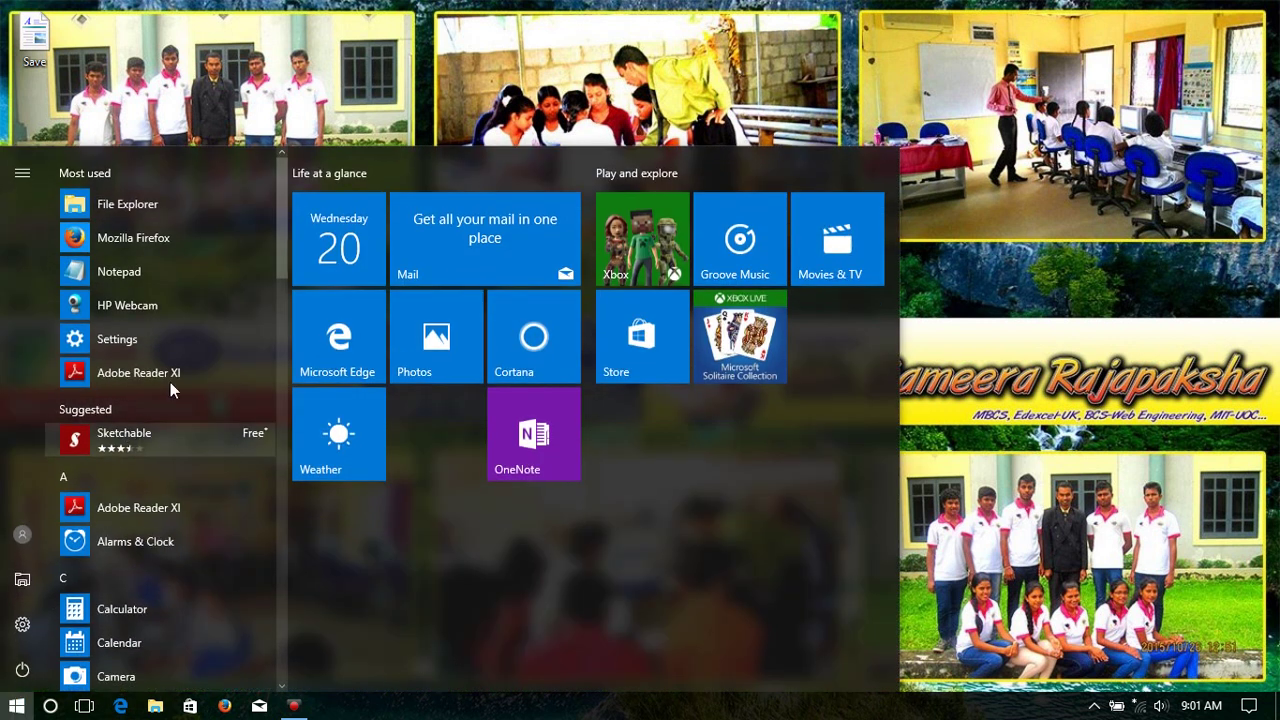
{"action": "scroll", "coordinate": [281, 296], "scroll_direction": "down", "scroll_amount": 2}
{"action": "left_click_drag", "start_coordinate": [281, 296], "coordinate": [280, 562]}
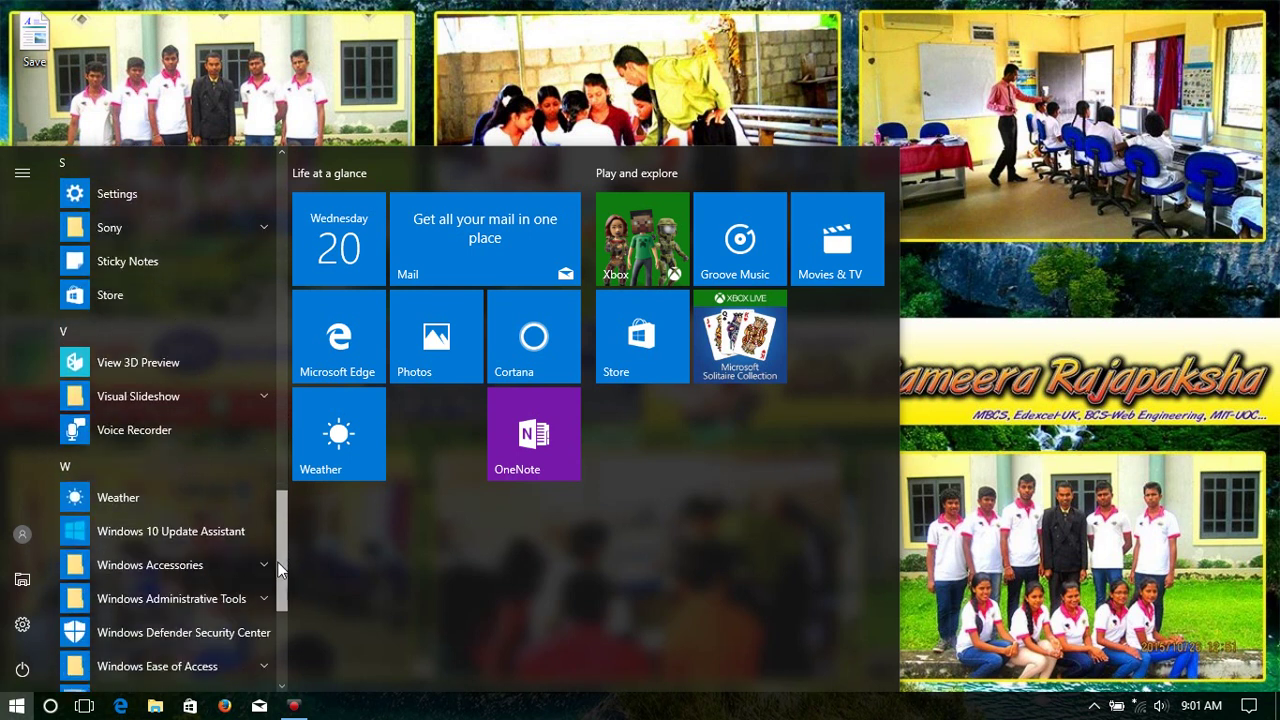
{"action": "left_click", "coordinate": [255, 577]}
{"action": "left_click_drag", "start_coordinate": [278, 512], "coordinate": [276, 583]}
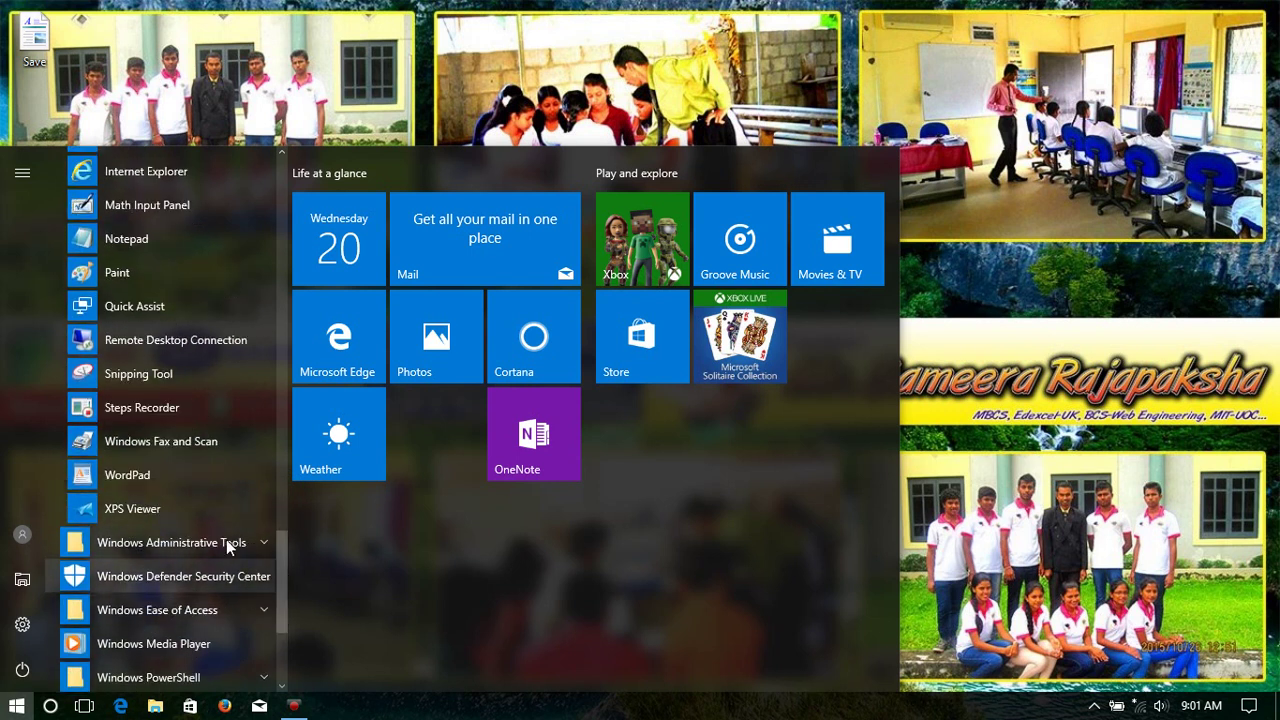
{"action": "left_click", "coordinate": [165, 477]}
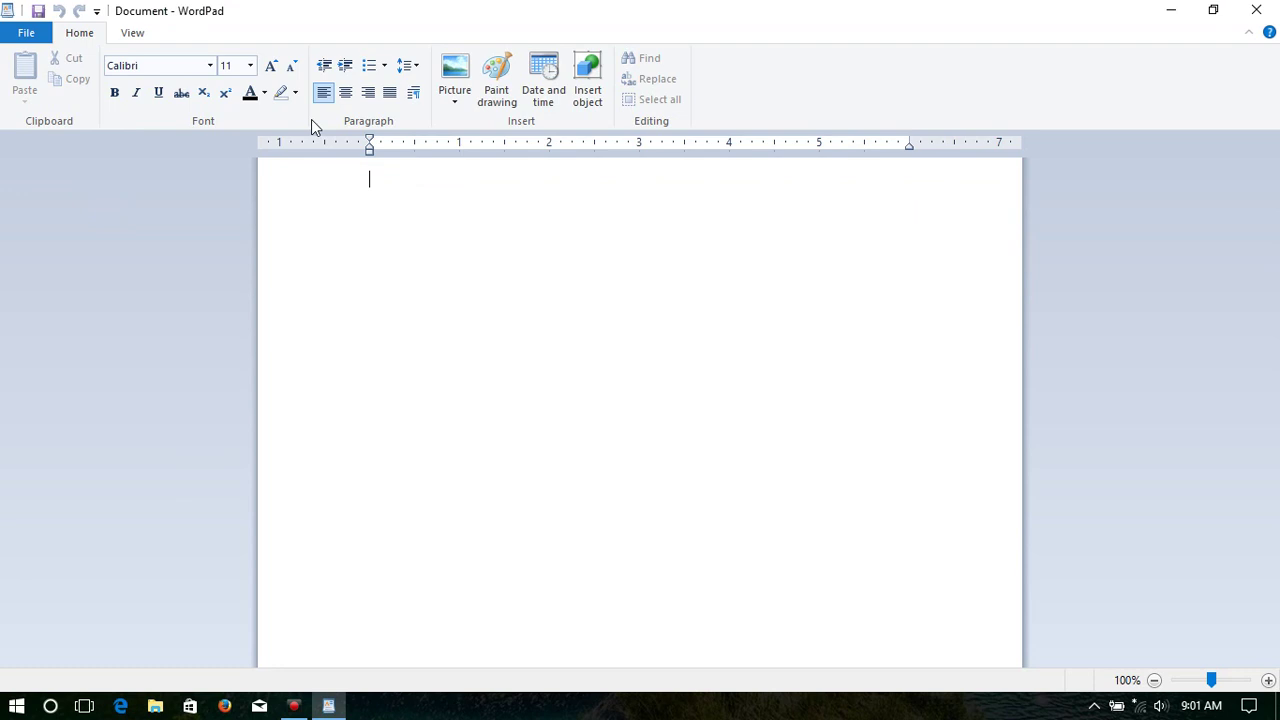
- Type 'Hello World' at font size 20
{"action": "left_click", "coordinate": [250, 66]}
{"action": "left_click", "coordinate": [249, 214]}
{"action": "type", "text": "Hell"}
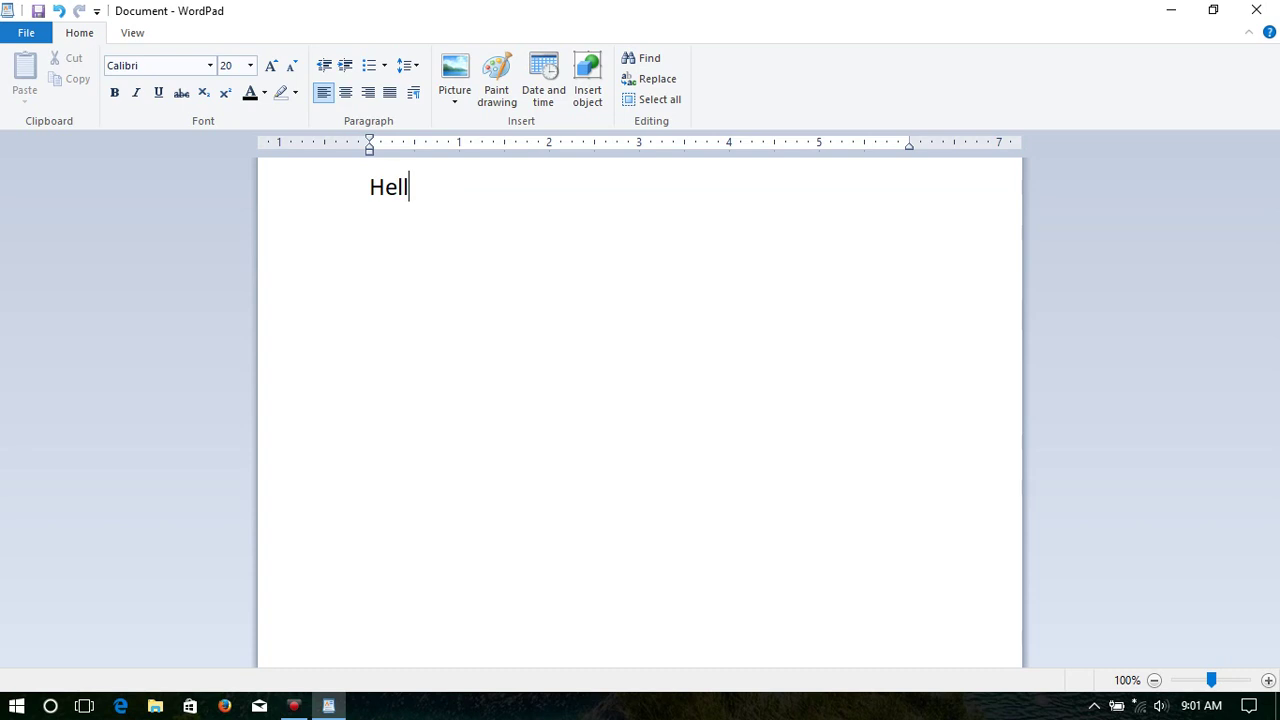
{"action": "type", "text": "o World"}
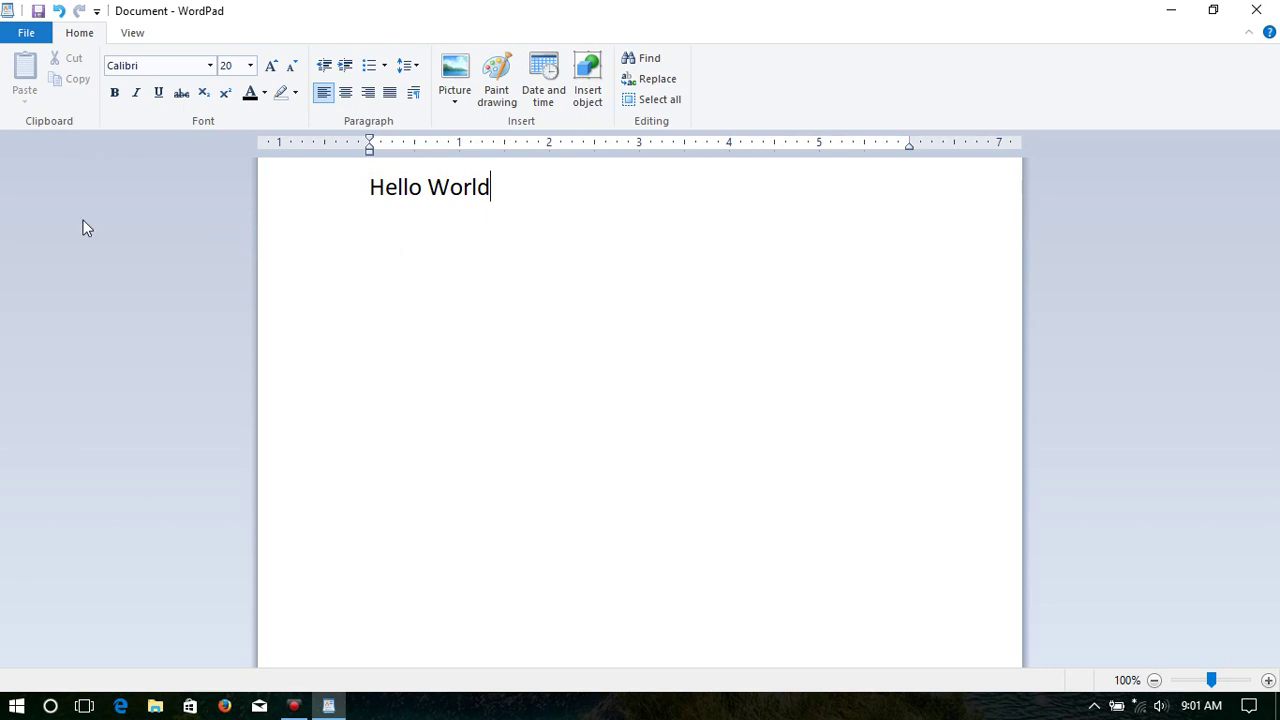
- Use Save As to store the document on the Desktop as 'Save as'
{"action": "left_click", "coordinate": [28, 33]}
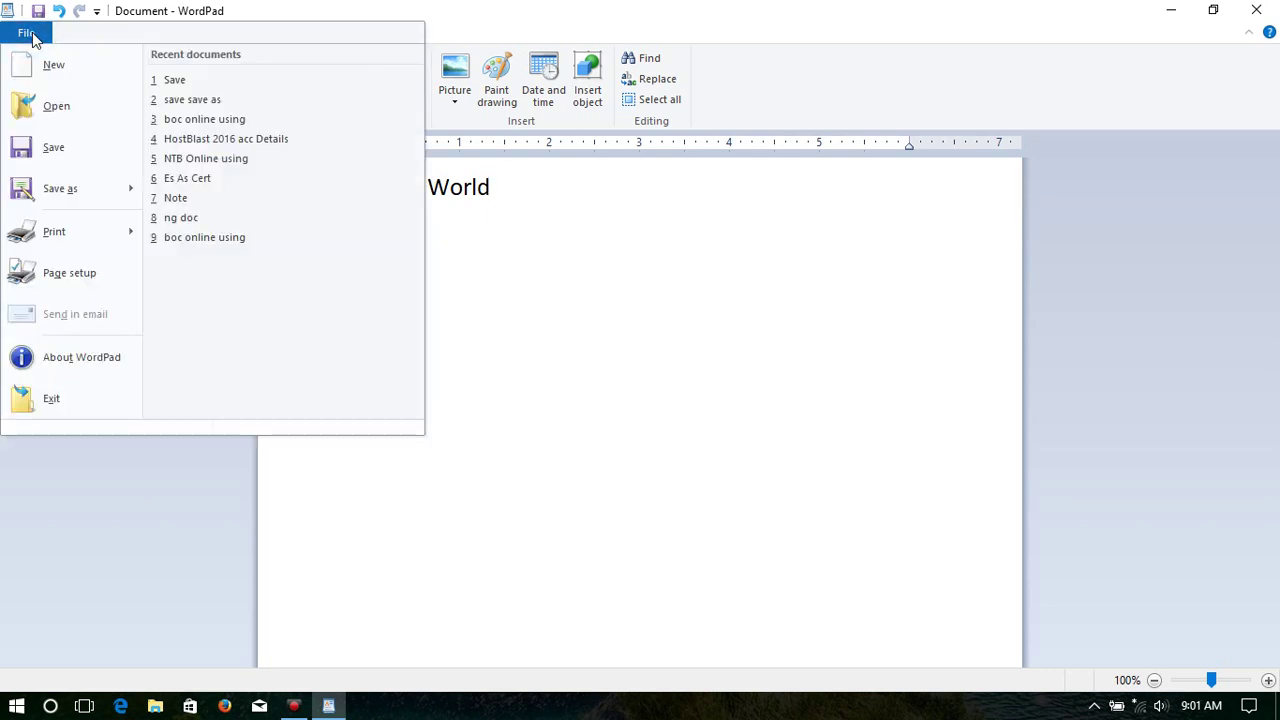
{"action": "left_click", "coordinate": [53, 189]}
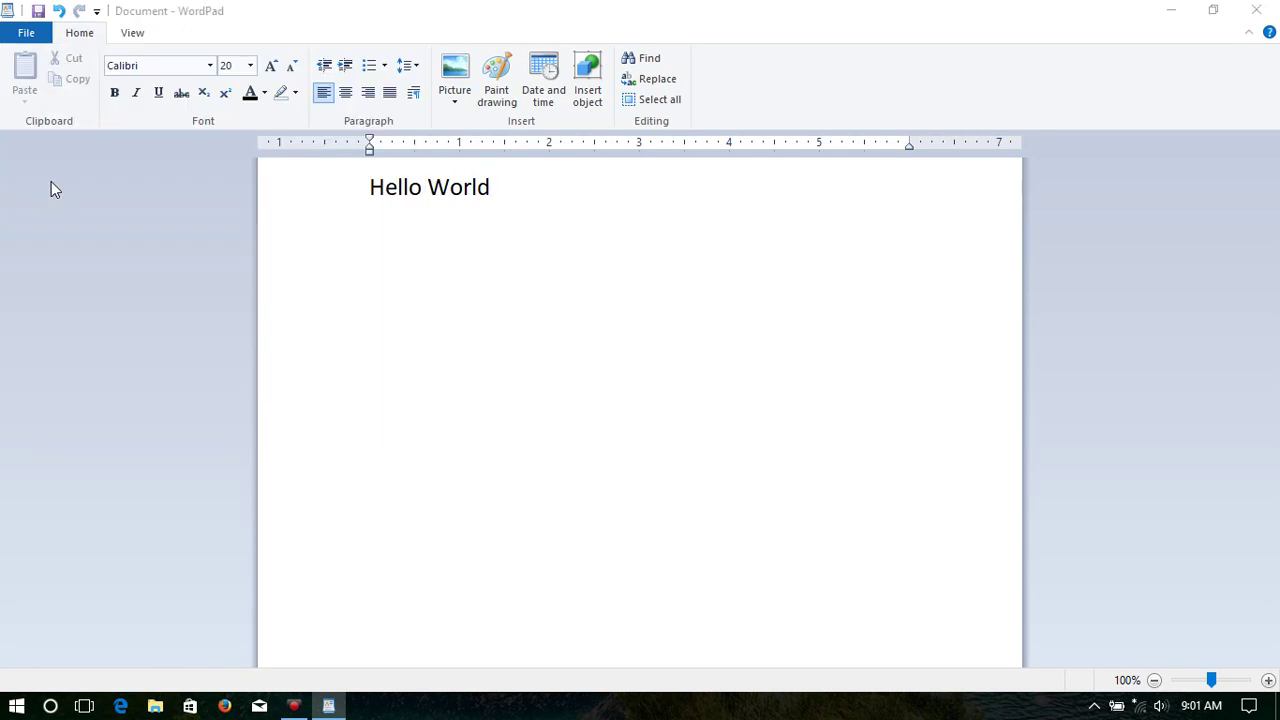
{"action": "left_click", "coordinate": [64, 133]}
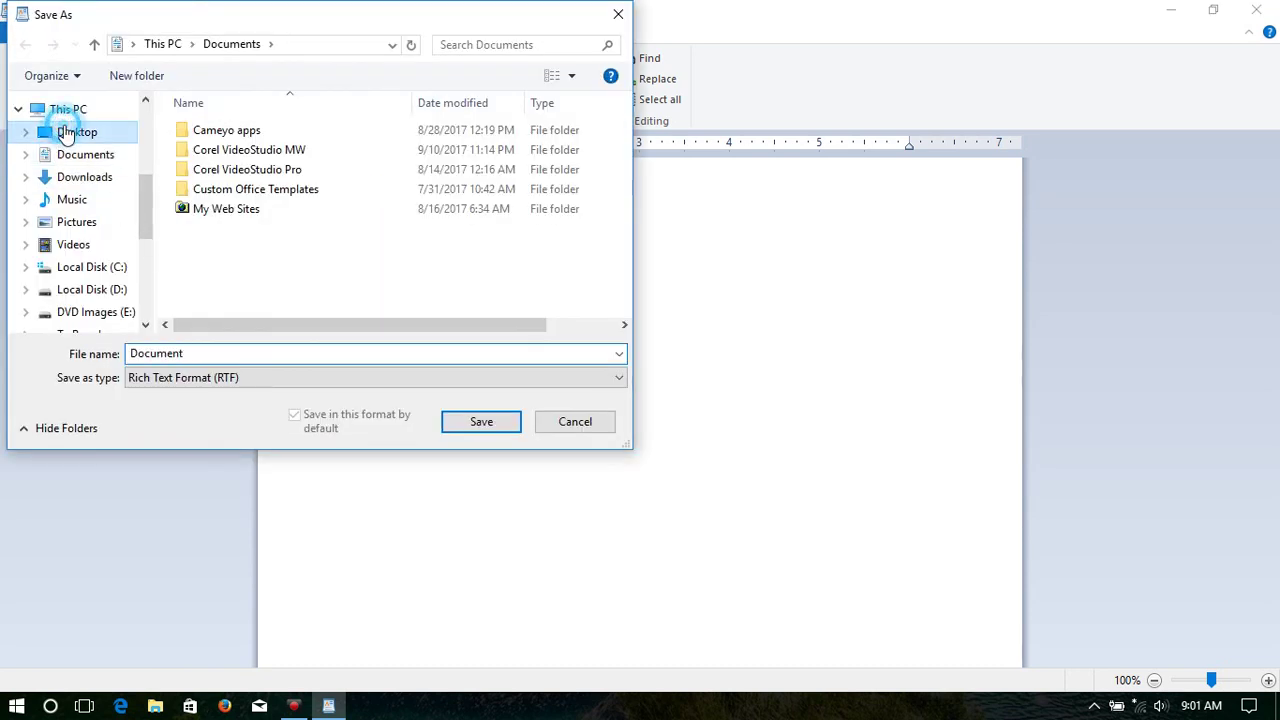
{"action": "left_click", "coordinate": [198, 355]}
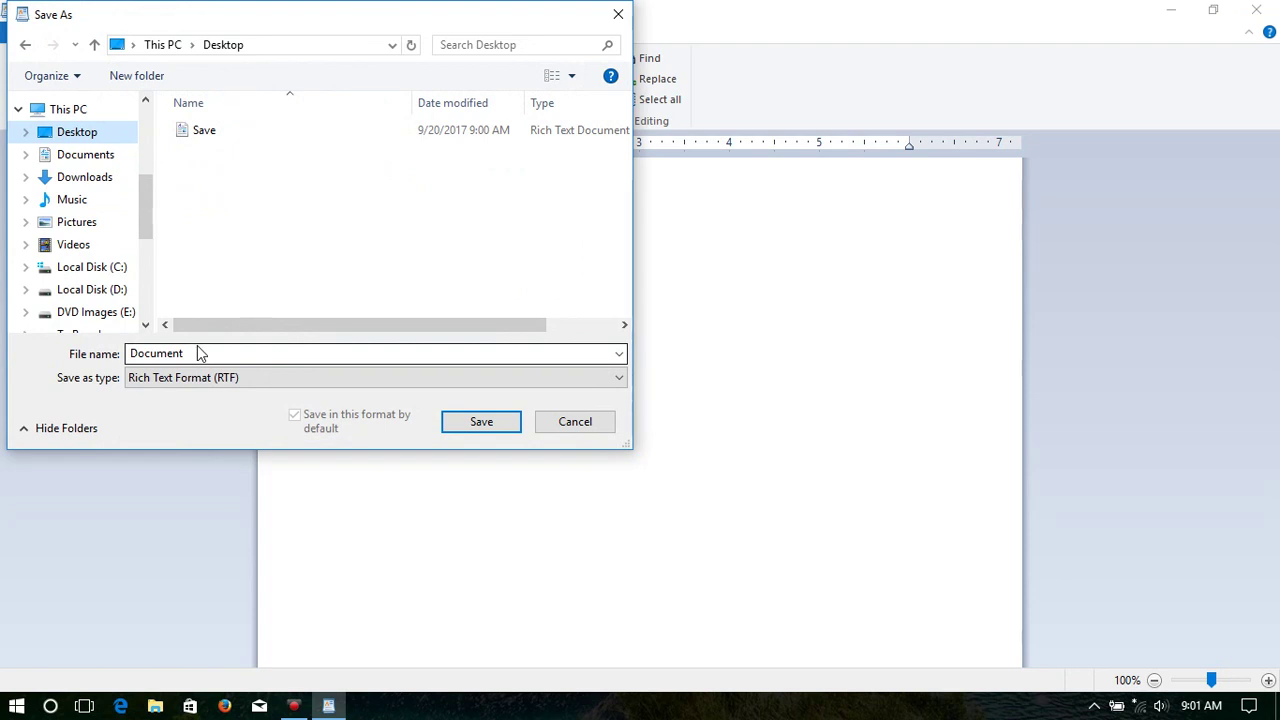
{"action": "double_click", "coordinate": [193, 353]}
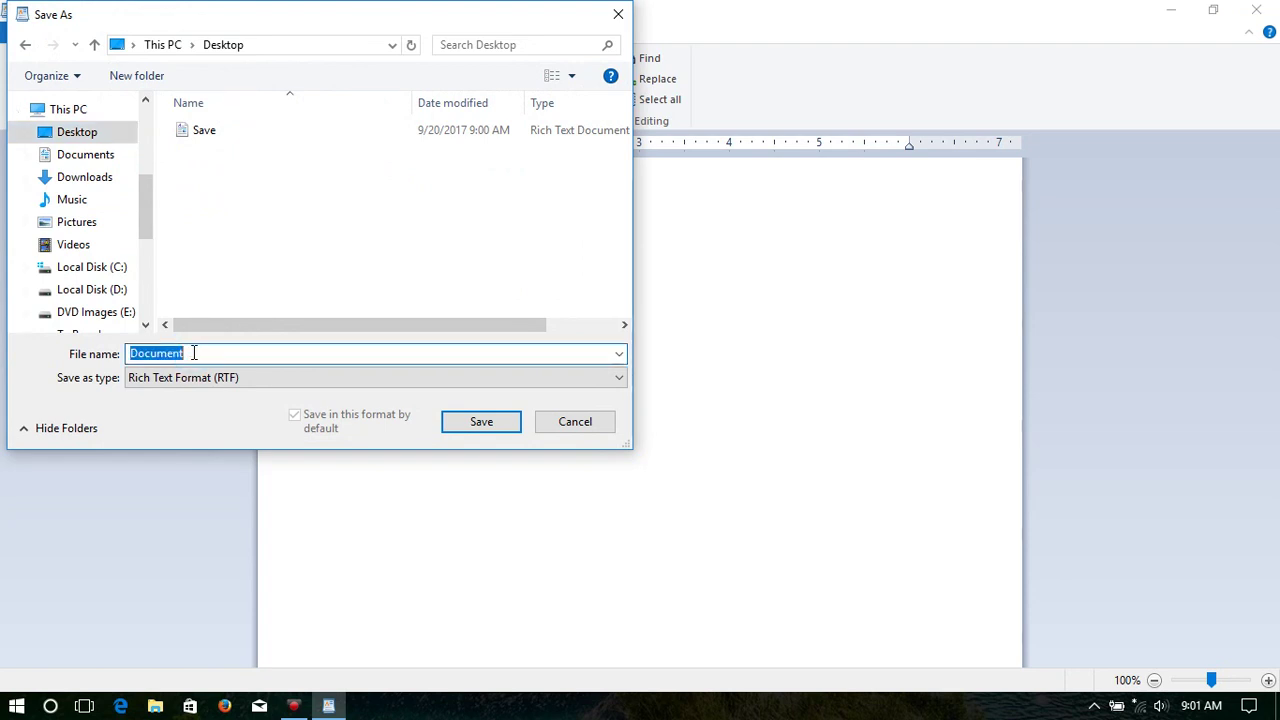
{"action": "type", "text": "Save as"}
{"action": "left_click", "coordinate": [502, 422]}
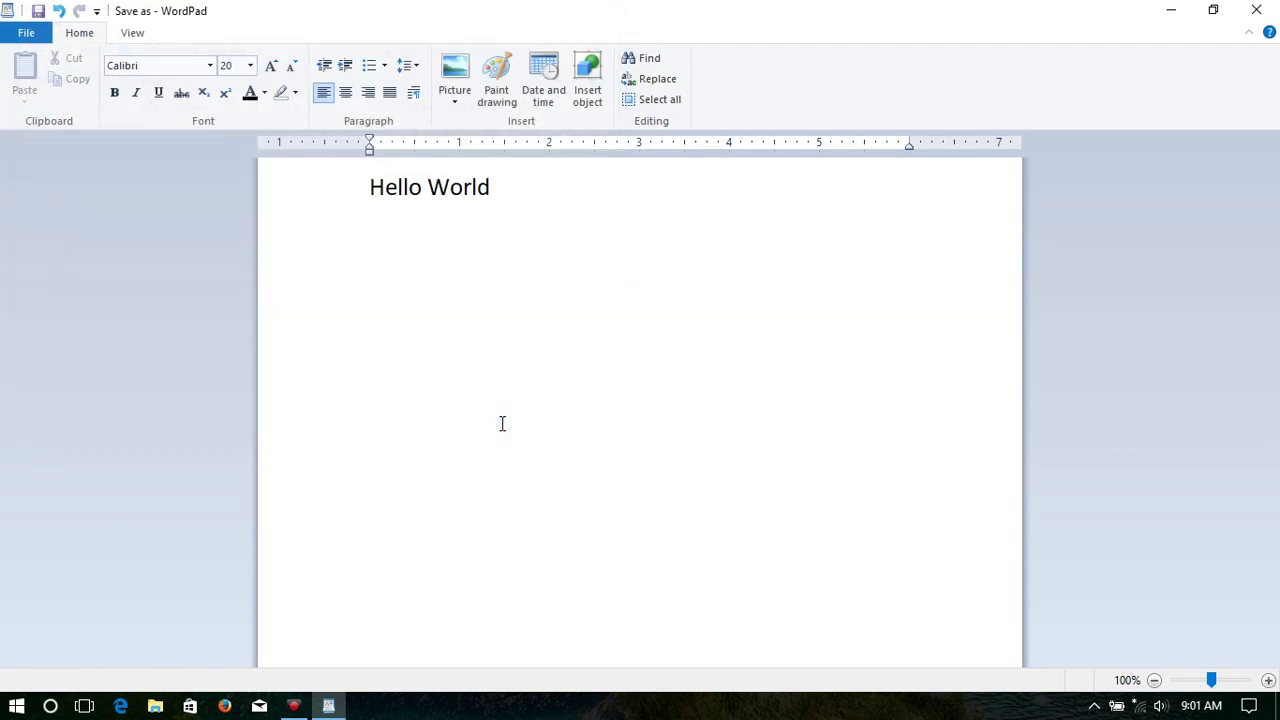
- Close WordPad and confirm the 'Save as' file opens from the desktop, then close it
{"action": "left_click", "coordinate": [1262, 12]}
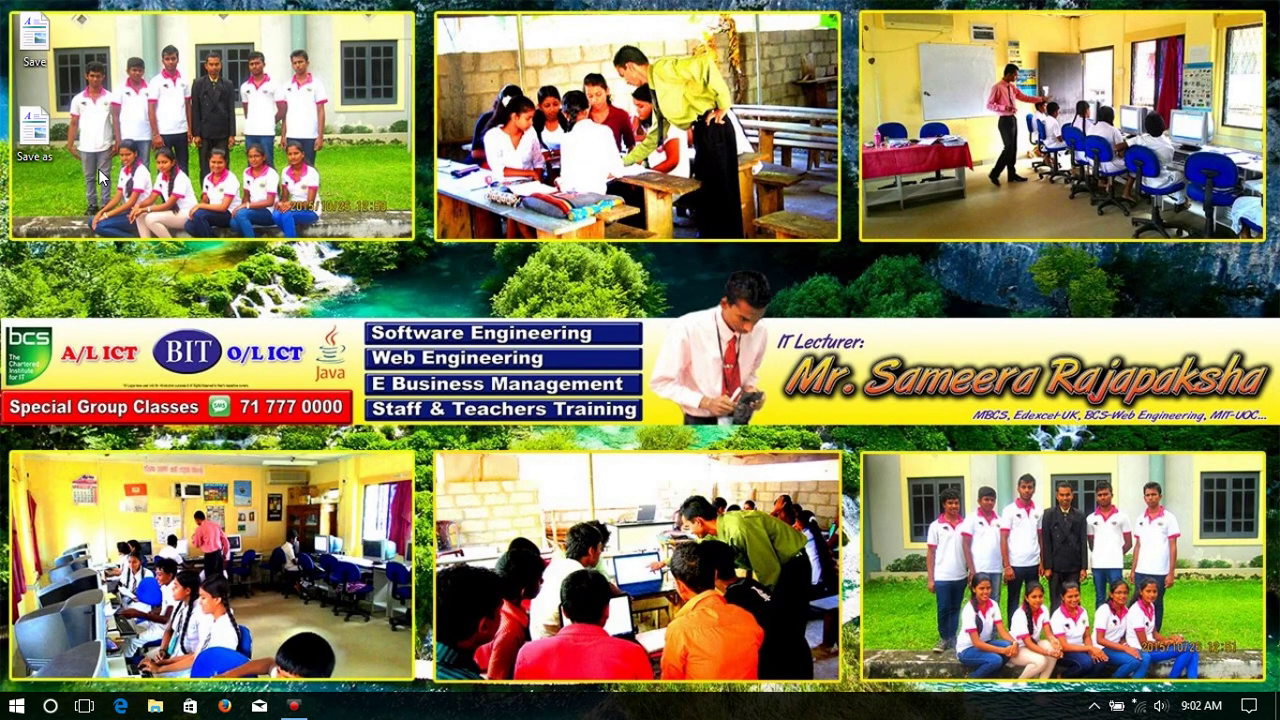
{"action": "double_click", "coordinate": [22, 145]}
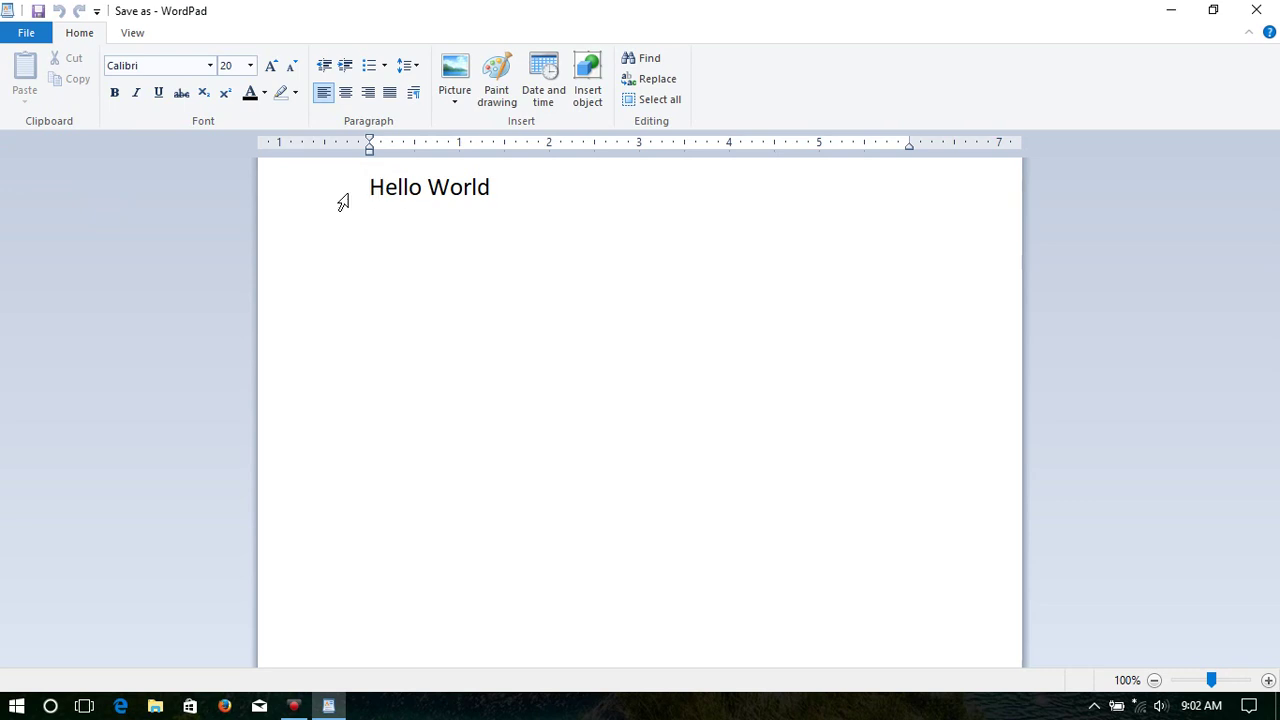
{"action": "left_click", "coordinate": [1256, 10]}
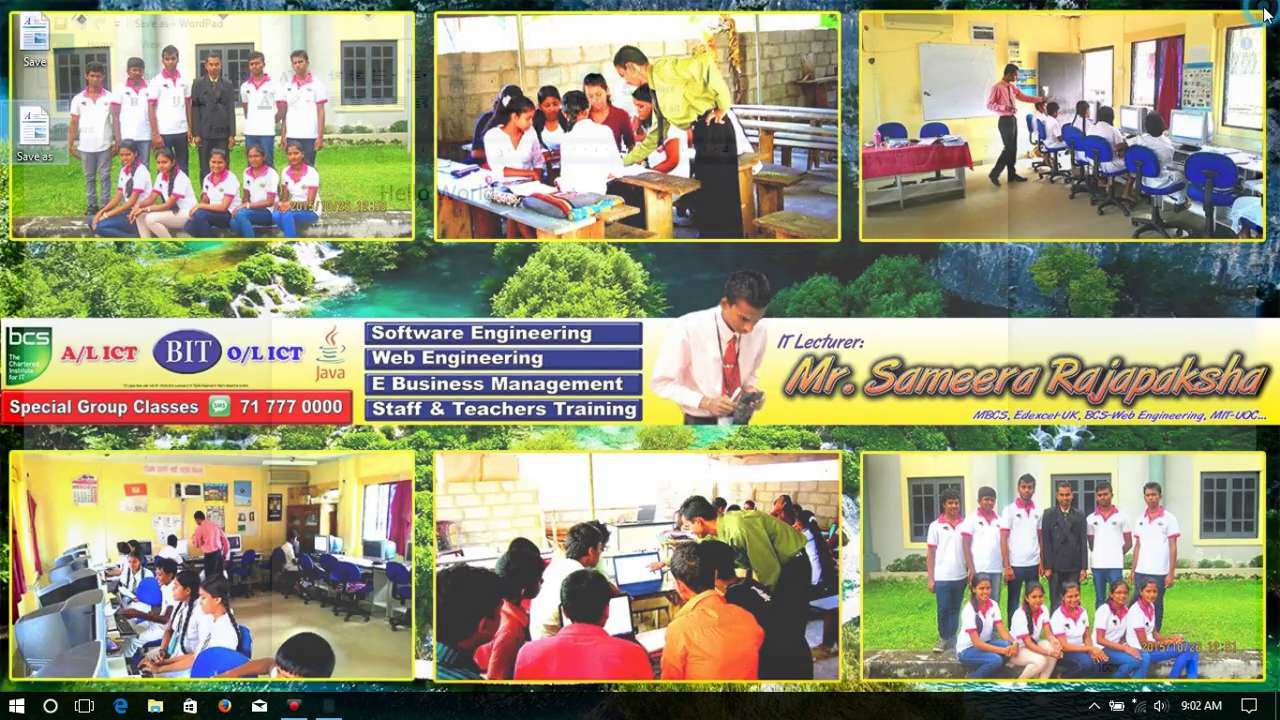
- Refresh the desktop several times, then open the 'Save' file in WordPad
{"action": "right_click", "coordinate": [587, 211]}
{"action": "left_click", "coordinate": [638, 266]}
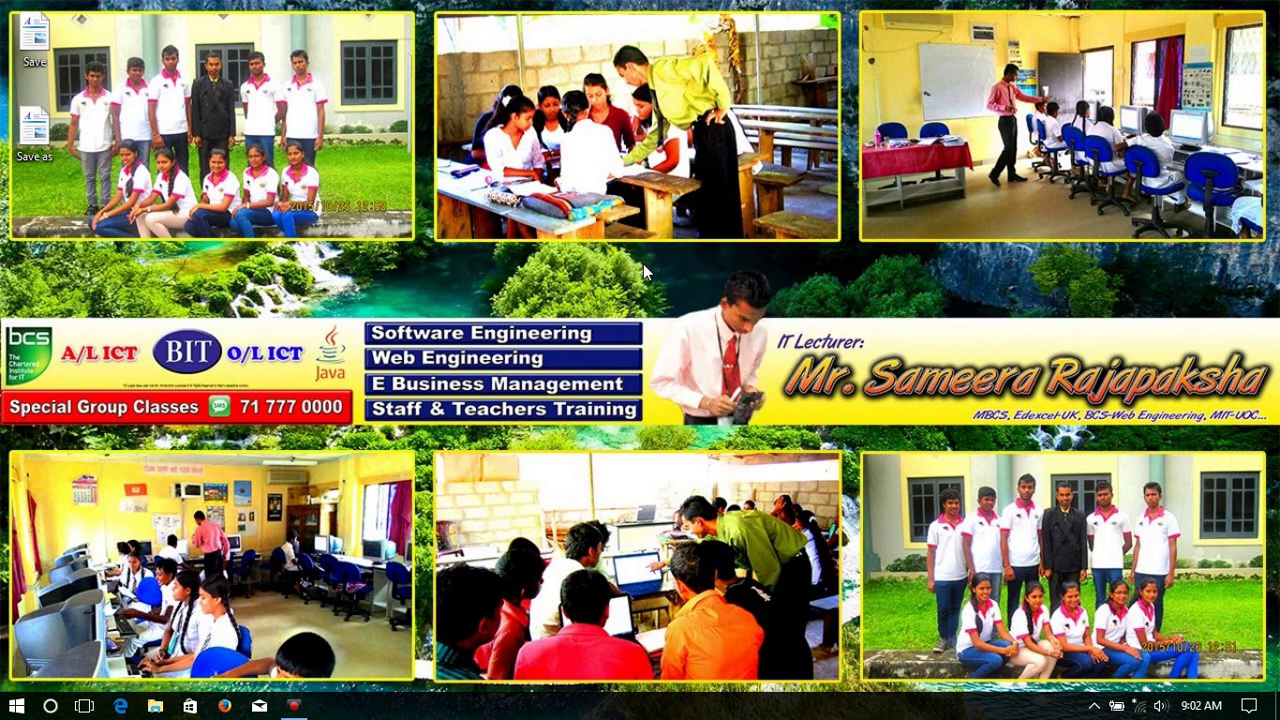
{"action": "right_click", "coordinate": [644, 268]}
{"action": "left_click", "coordinate": [690, 319]}
{"action": "right_click", "coordinate": [255, 180]}
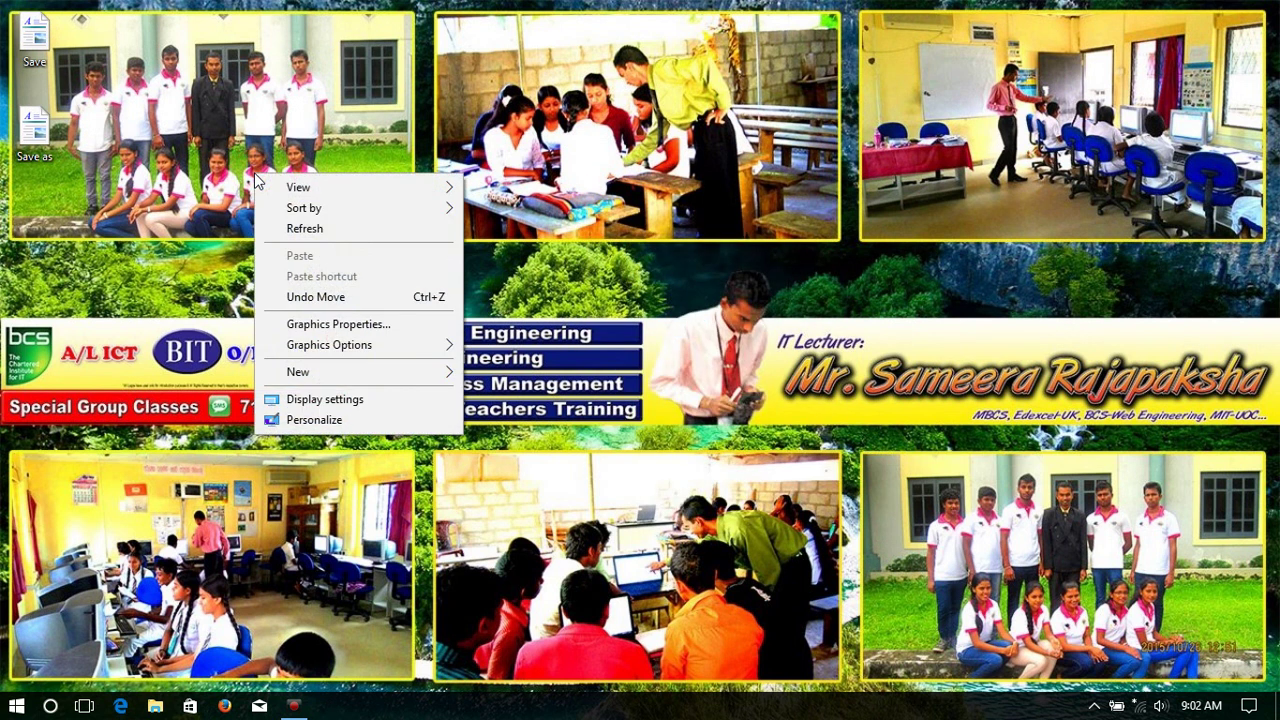
{"action": "left_click", "coordinate": [304, 232]}
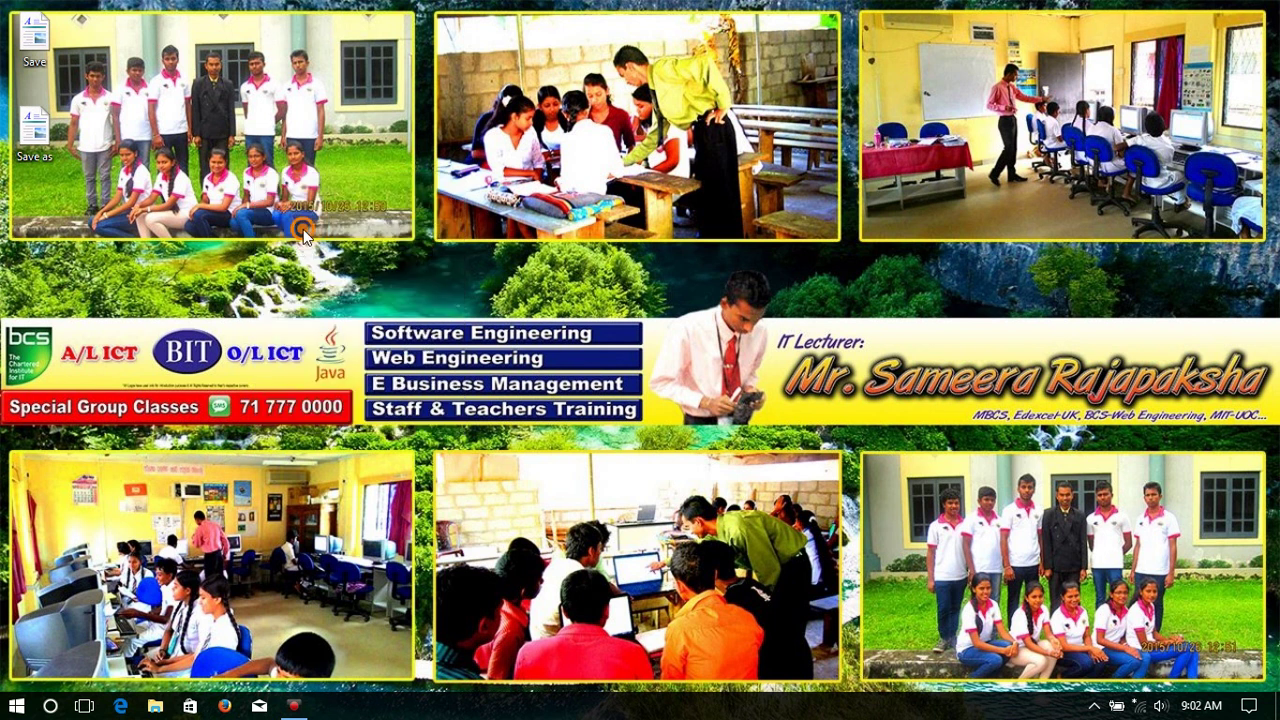
{"action": "right_click", "coordinate": [305, 236]}
{"action": "left_click", "coordinate": [353, 286]}
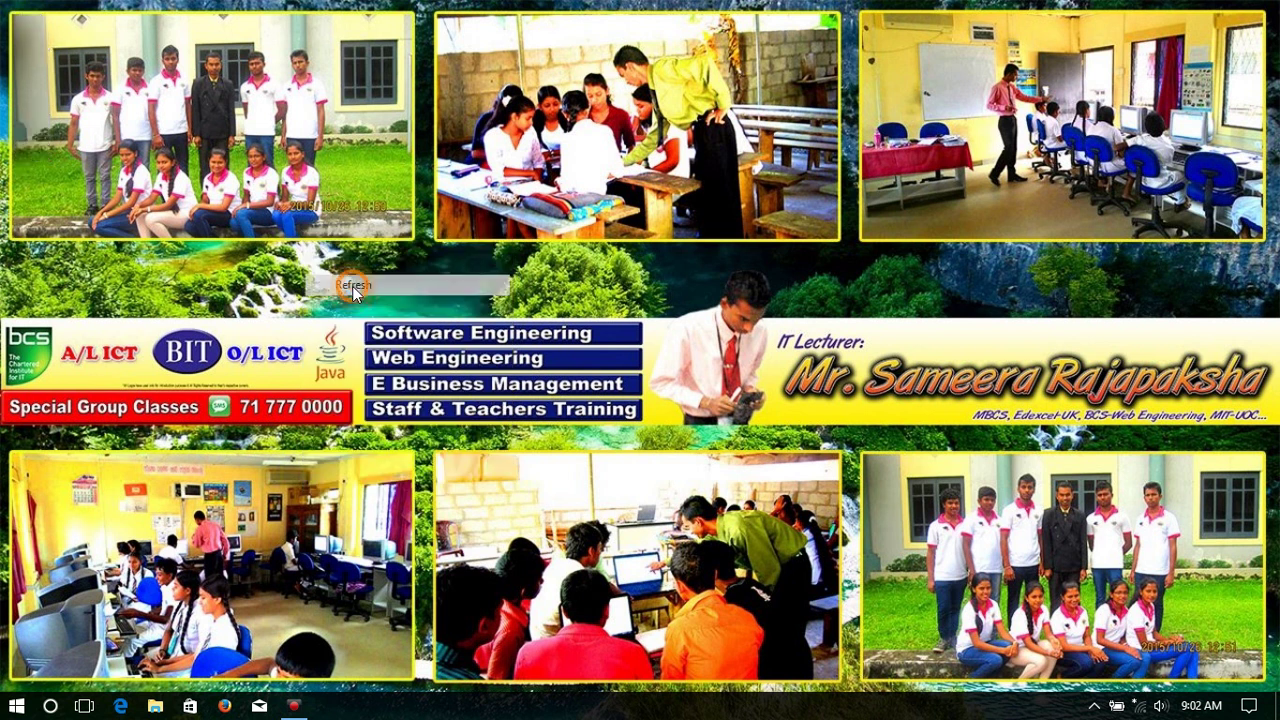
{"action": "right_click", "coordinate": [361, 134]}
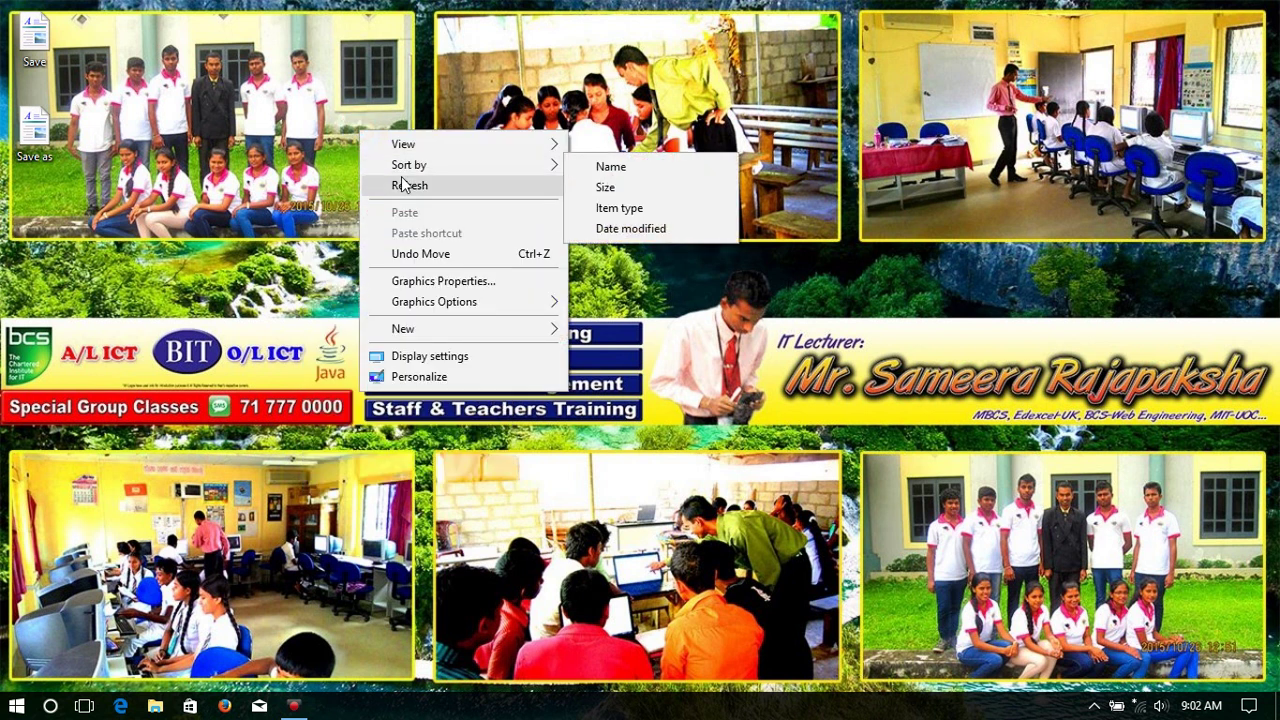
{"action": "left_click", "coordinate": [416, 186]}
{"action": "right_click", "coordinate": [402, 181]}
{"action": "left_click", "coordinate": [463, 234]}
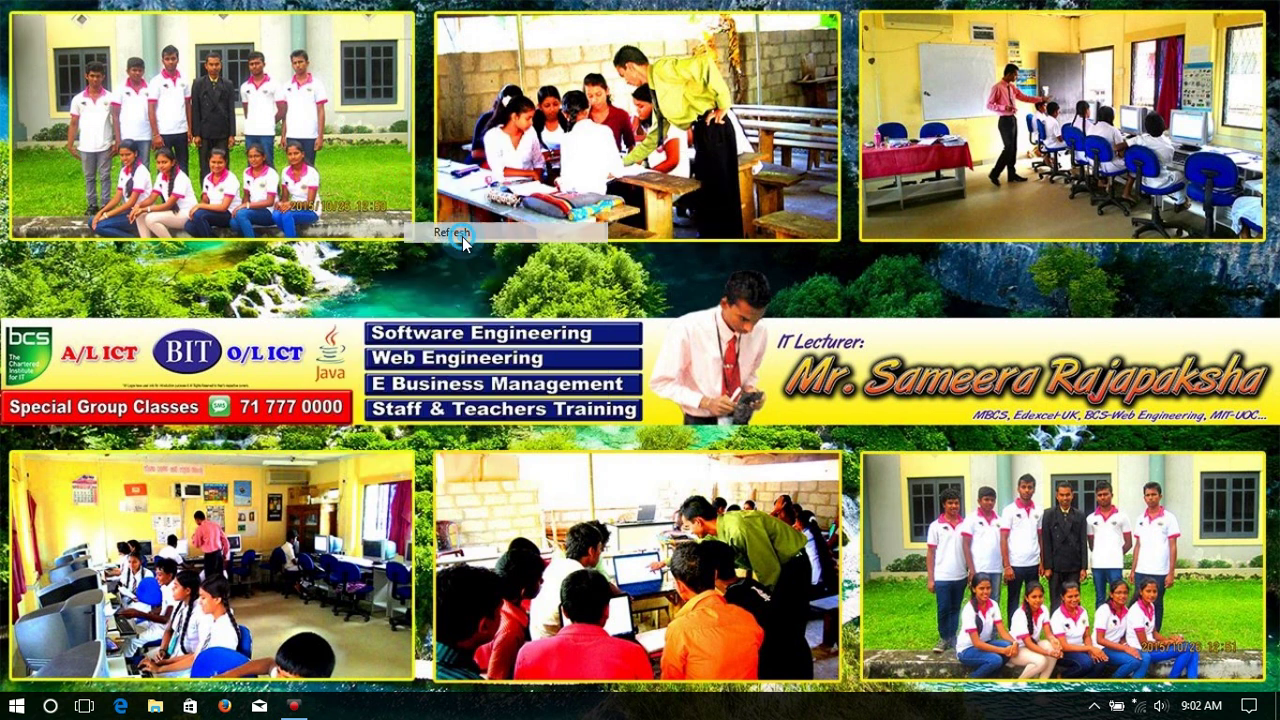
{"action": "right_click", "coordinate": [464, 240]}
{"action": "left_click", "coordinate": [522, 294]}
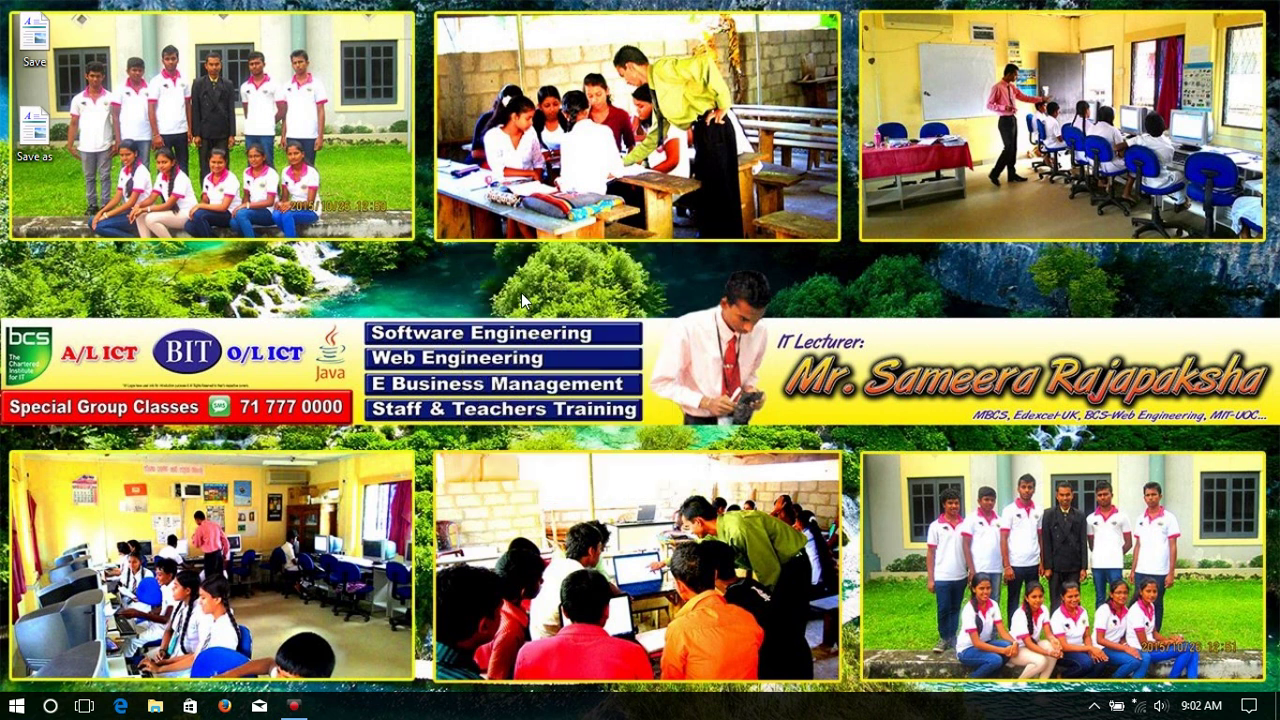
{"action": "right_click", "coordinate": [440, 220]}
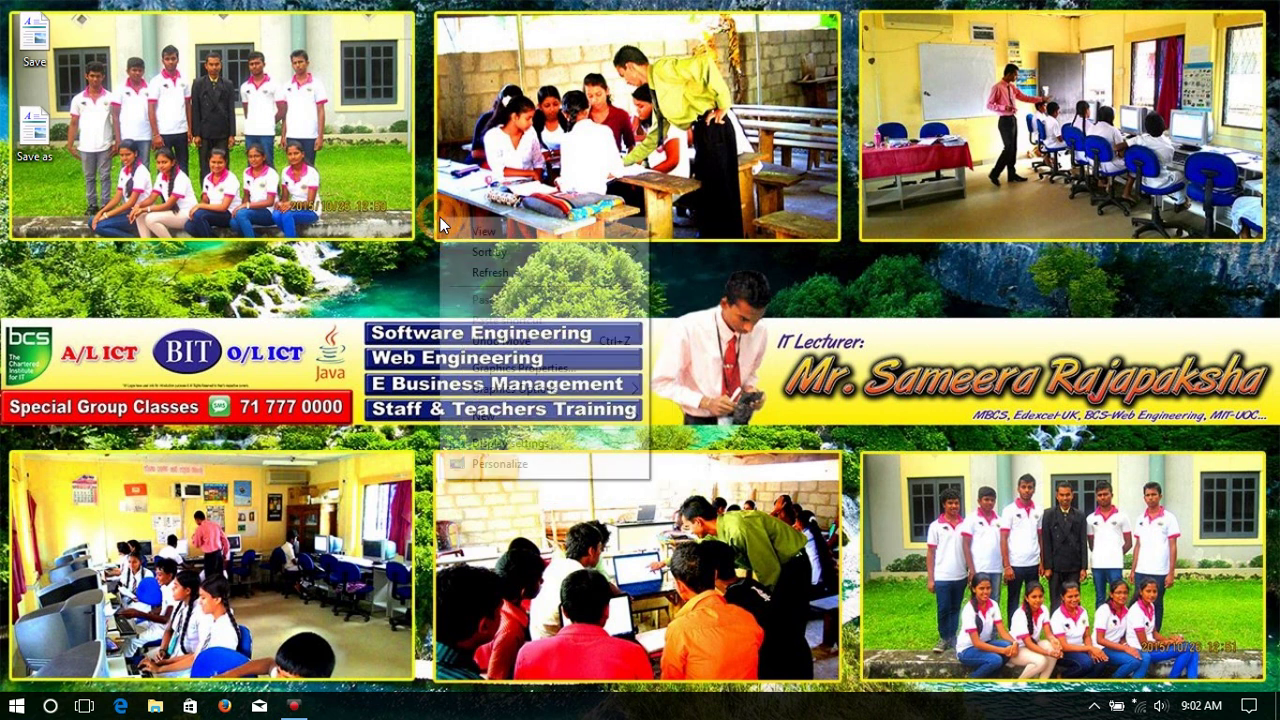
{"action": "left_click", "coordinate": [489, 274]}
{"action": "double_click", "coordinate": [45, 58]}
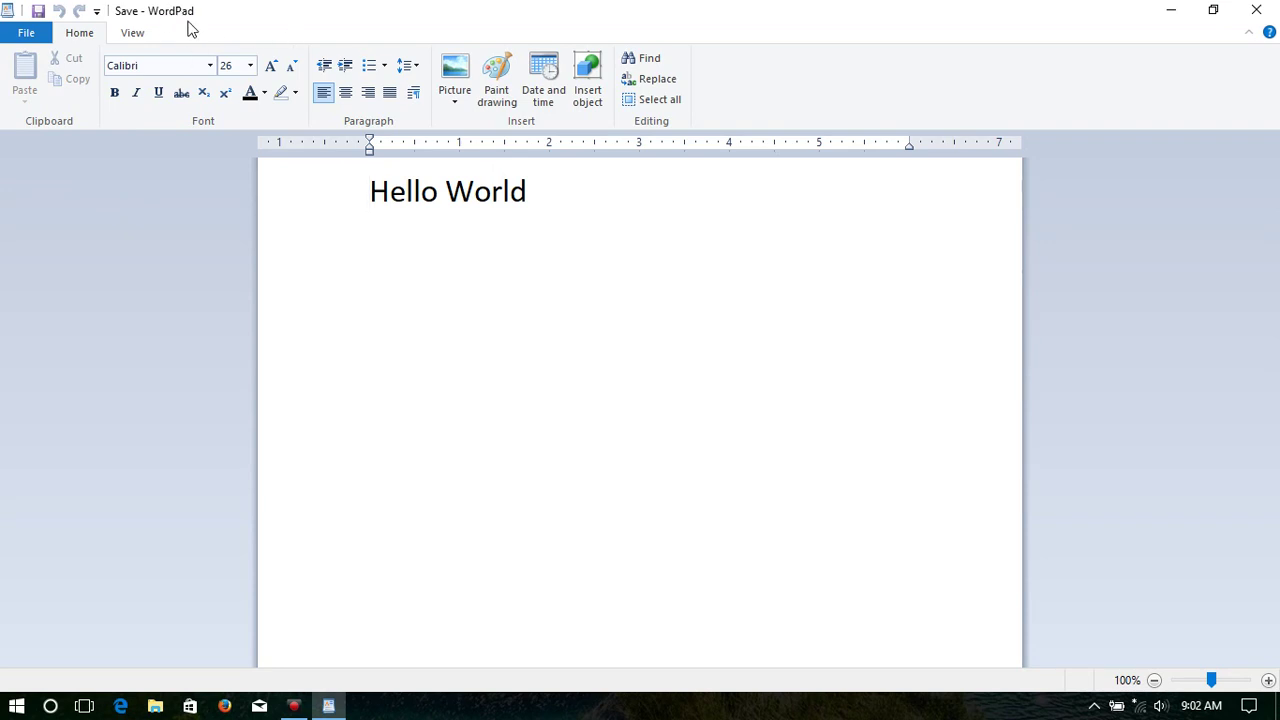
- Add the line 'This is Save (2nd time)' below Hello World
{"action": "left_click", "coordinate": [538, 202]}
{"action": "type", "text": "This is "}
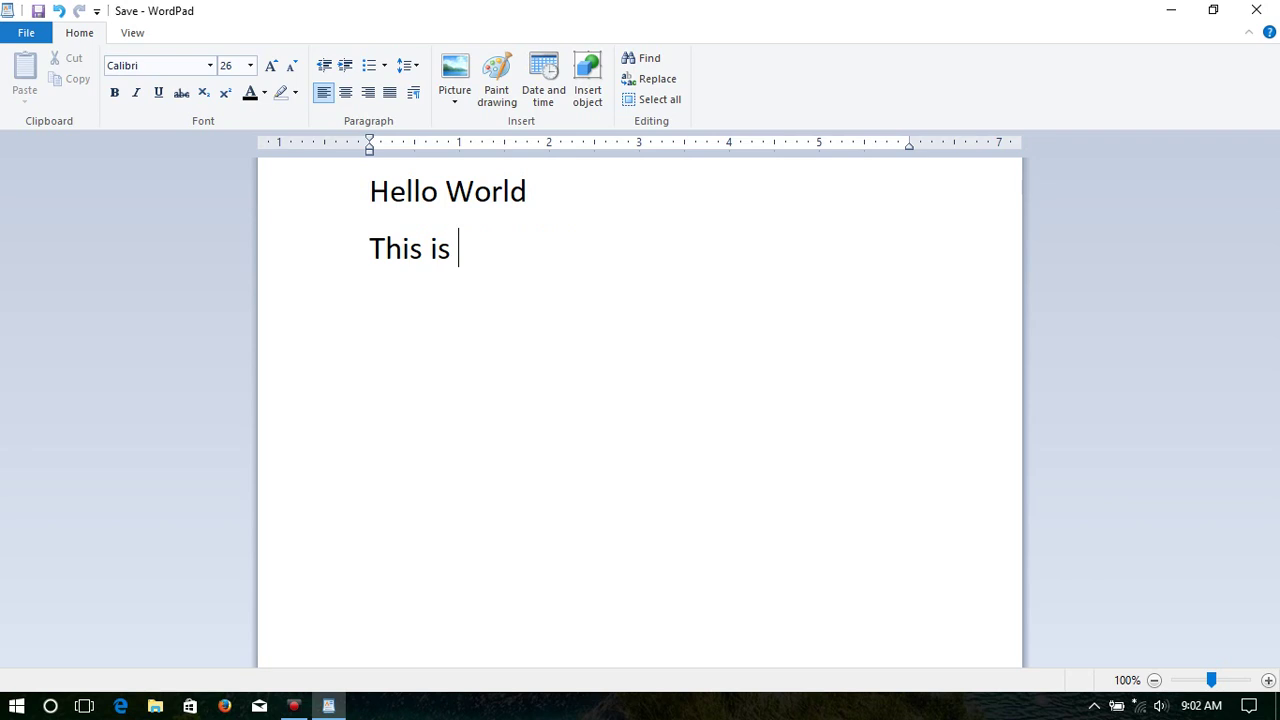
{"action": "type", "text": "Save"}
{"action": "type", "text": "(2"}
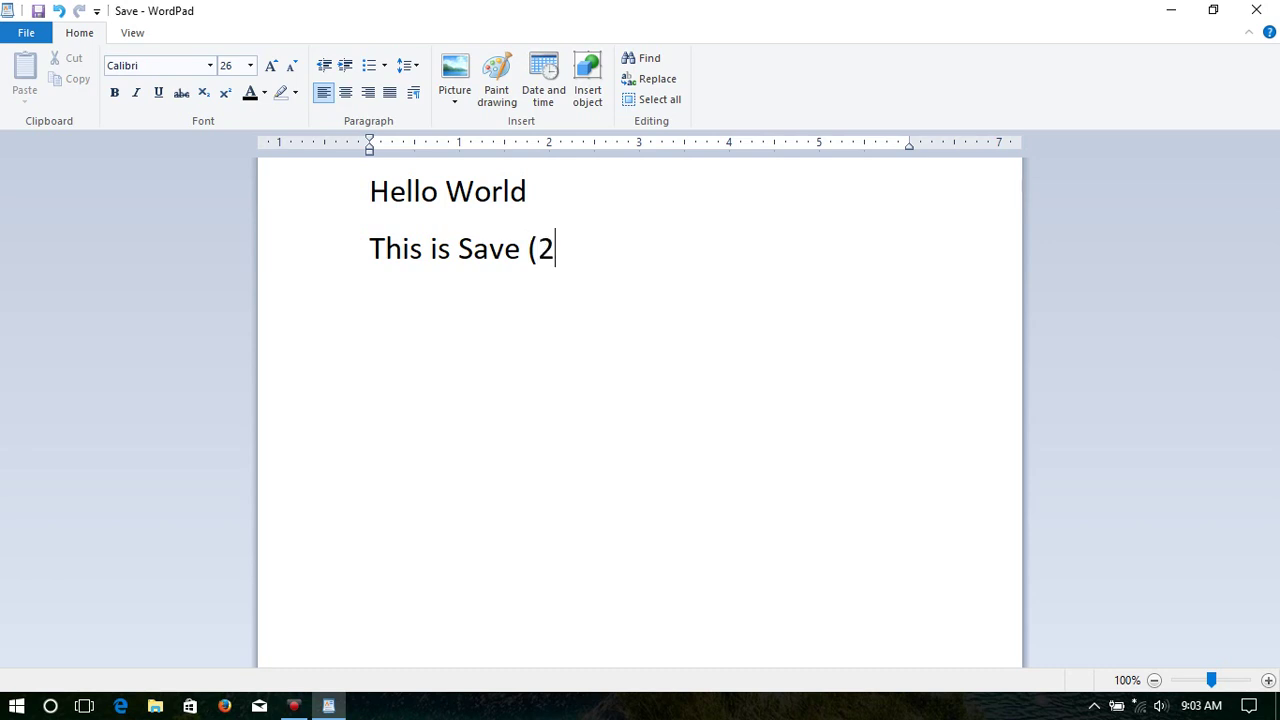
{"action": "type", "text": "nd time"}
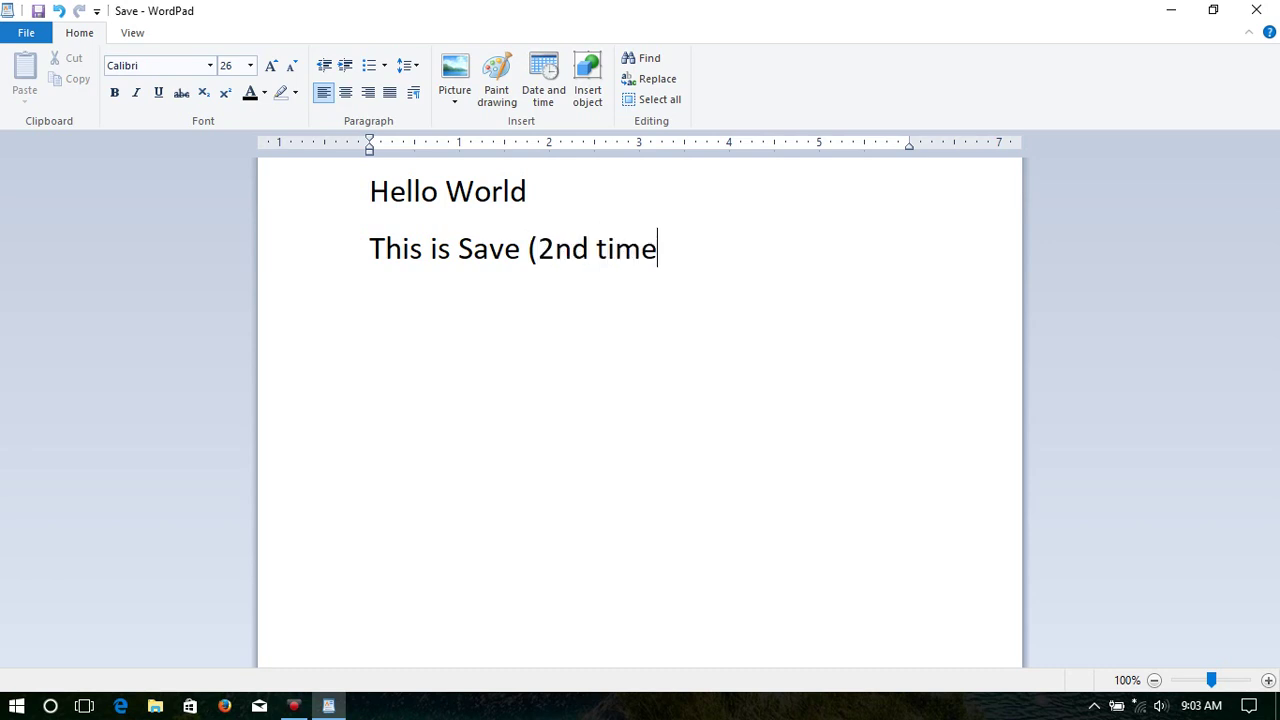
{"action": "type", "text": ")"}
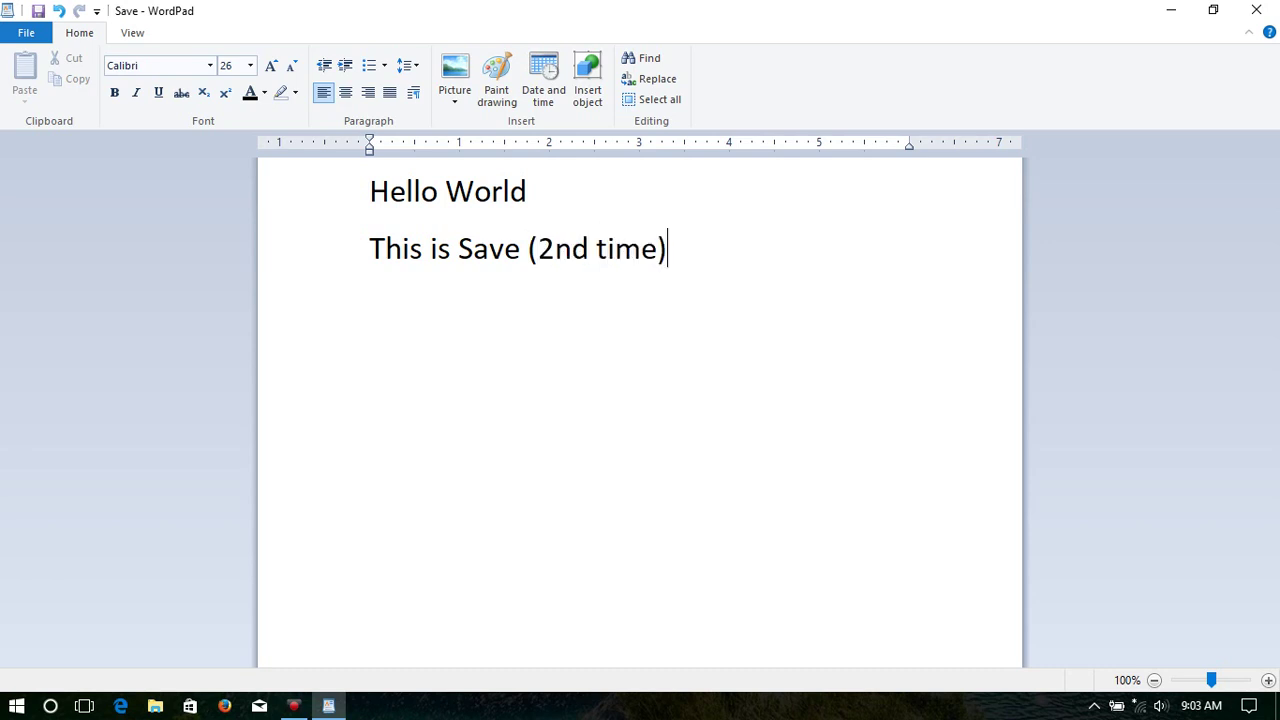
- Save the changes to 'Save', then reopen it from the desktop to verify the second line
{"action": "left_click", "coordinate": [22, 33]}
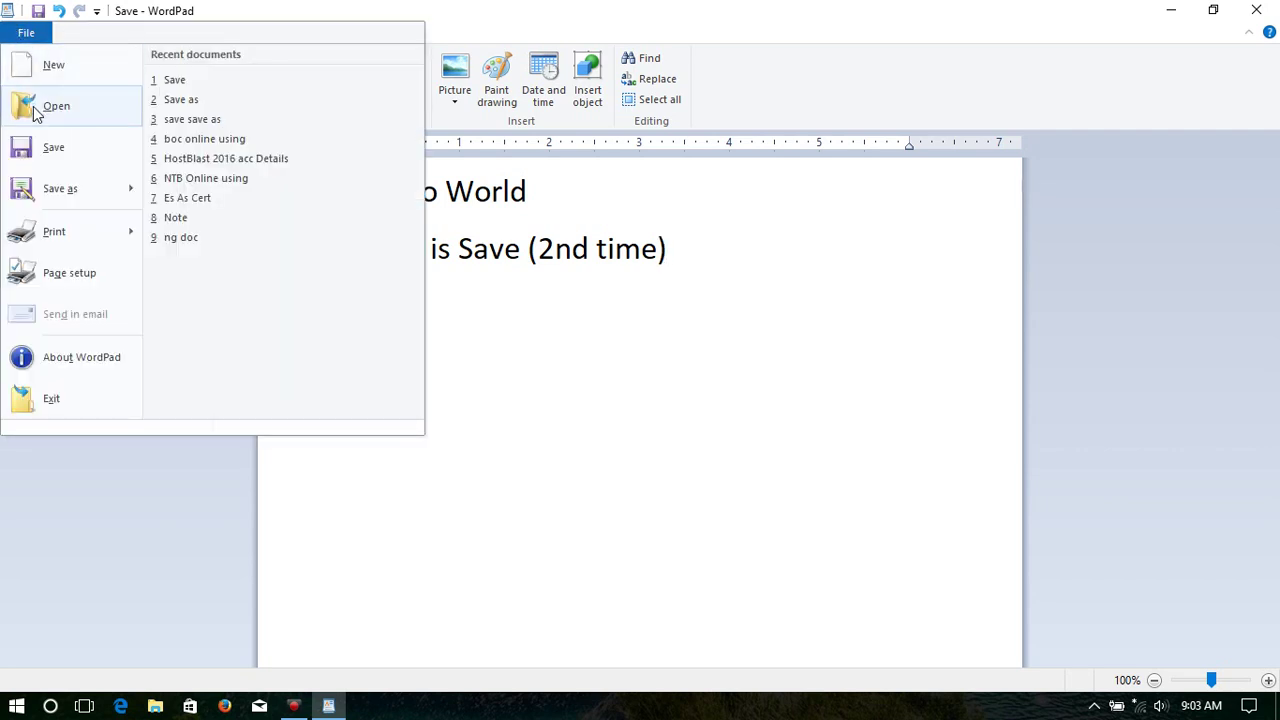
{"action": "left_click", "coordinate": [41, 149]}
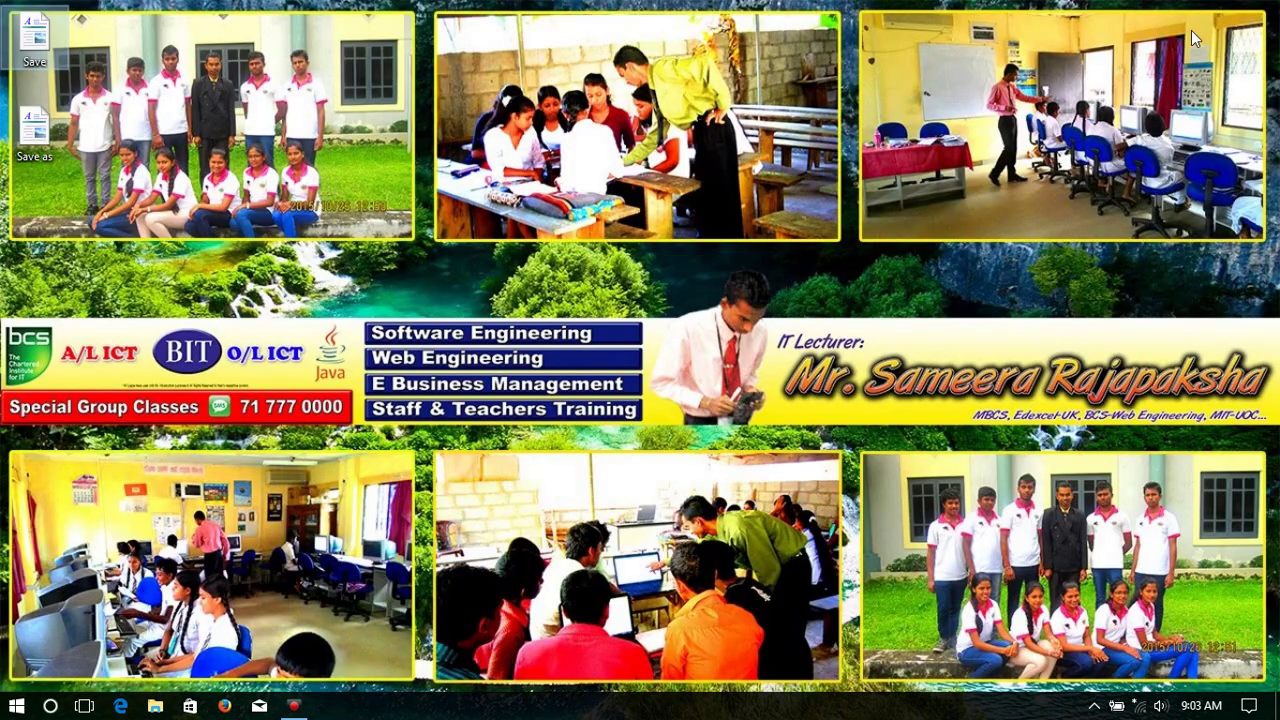
{"action": "double_click", "coordinate": [35, 33]}
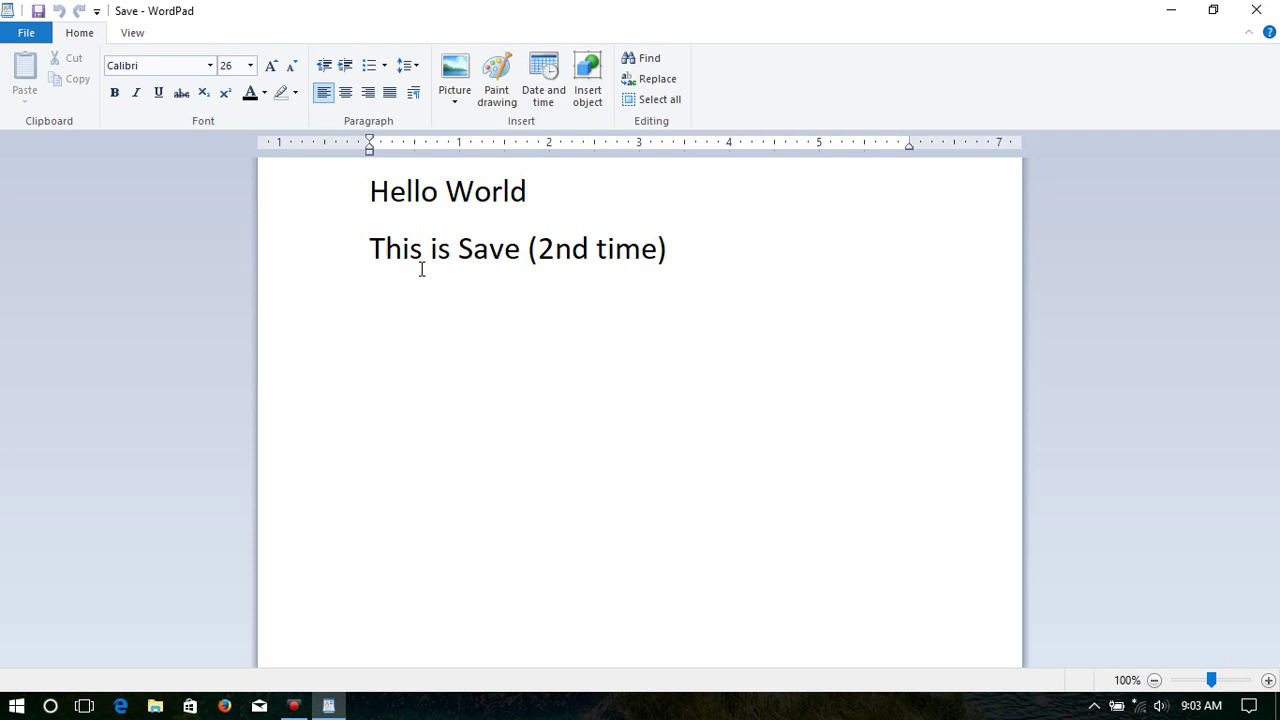
{"action": "left_click", "coordinate": [678, 253]}
{"action": "left_click", "coordinate": [545, 193]}
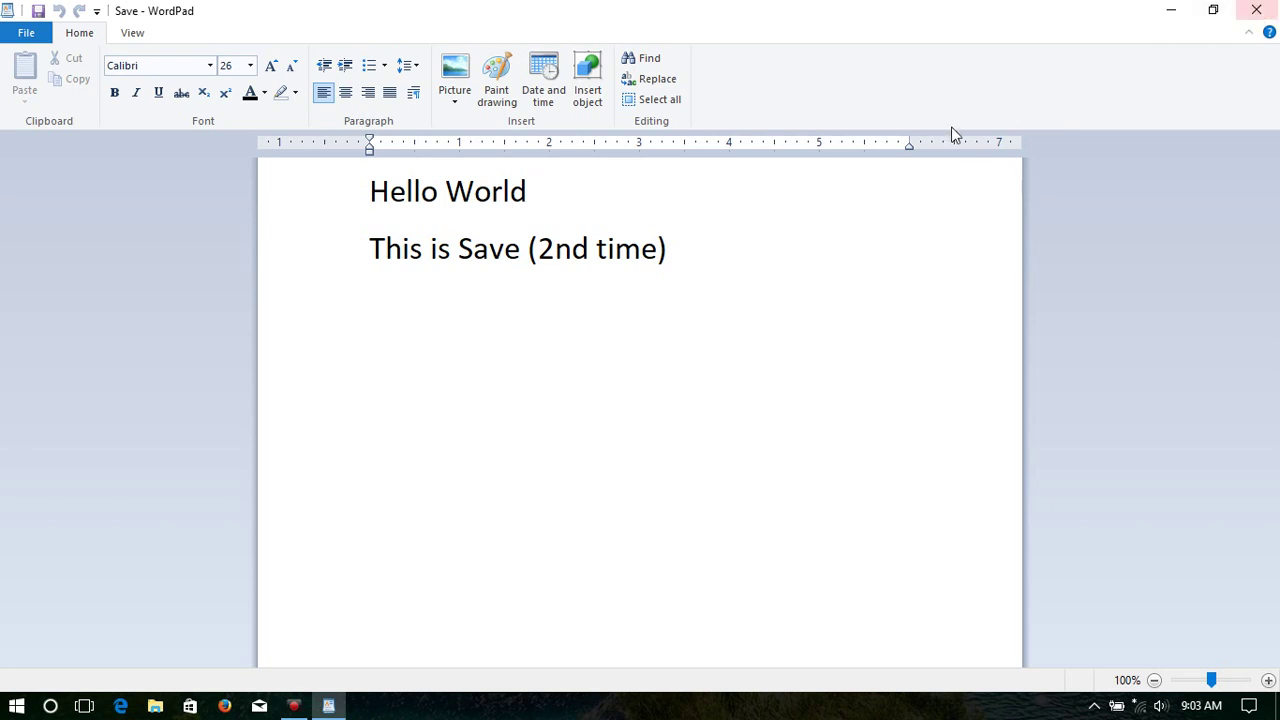
- Close the Save document, refresh the desktop and open the 'Save as' file
{"action": "left_click", "coordinate": [1266, 16]}
{"action": "right_click", "coordinate": [655, 167]}
{"action": "left_click", "coordinate": [712, 221]}
{"action": "double_click", "coordinate": [50, 158]}
- Add a second line 'Save as (2nd Time)' below Hello World
{"action": "left_click", "coordinate": [502, 185]}
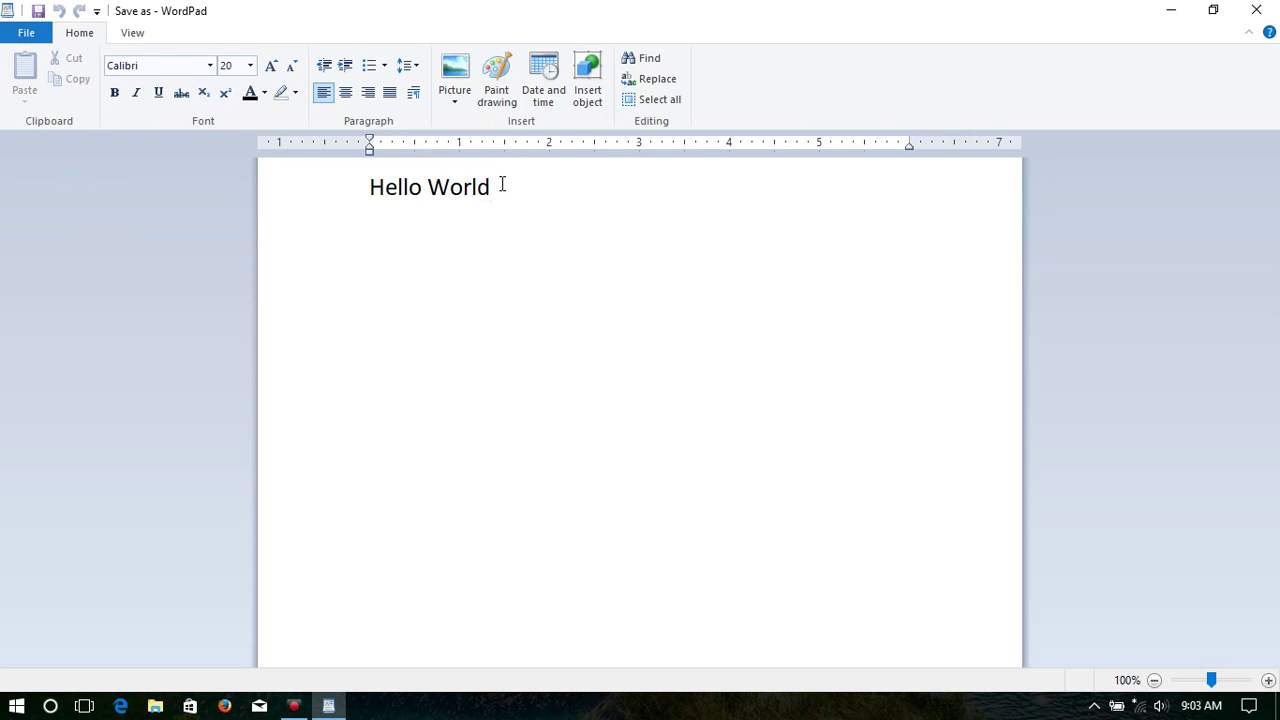
{"action": "key", "text": "Return"}
{"action": "type", "text": "Save as"}
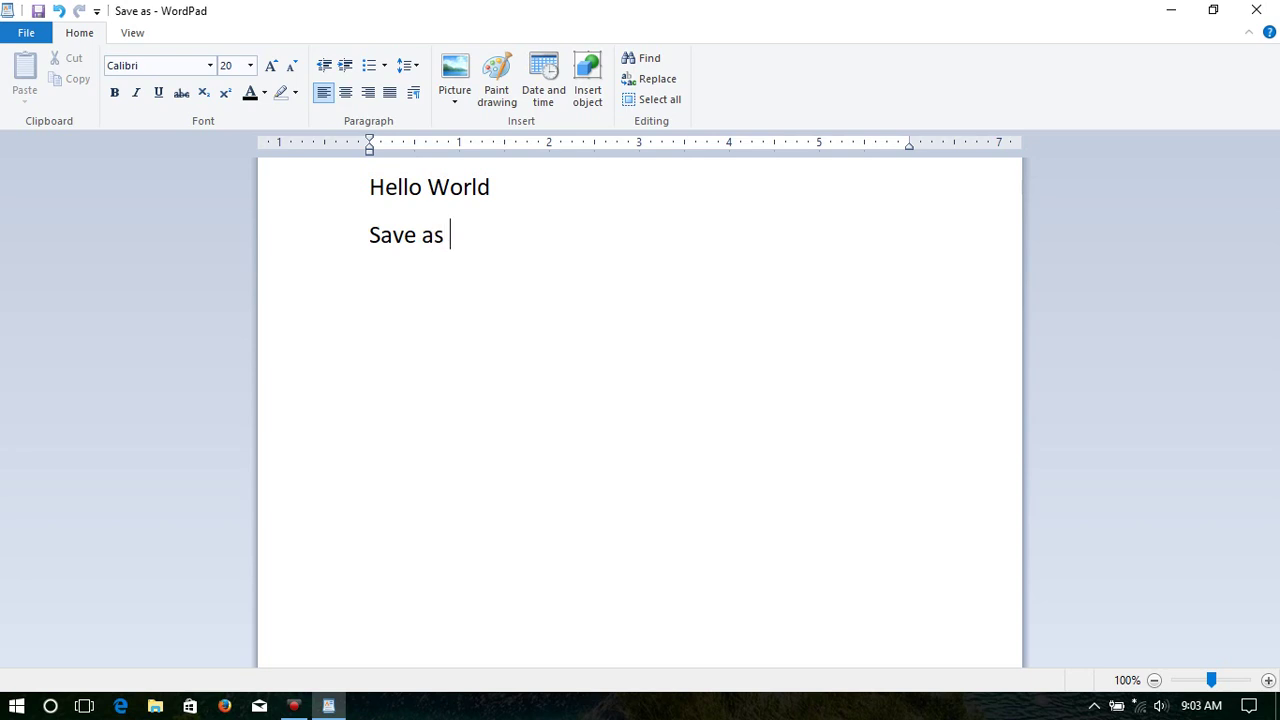
{"action": "type", "text": " (2nd Tim"}
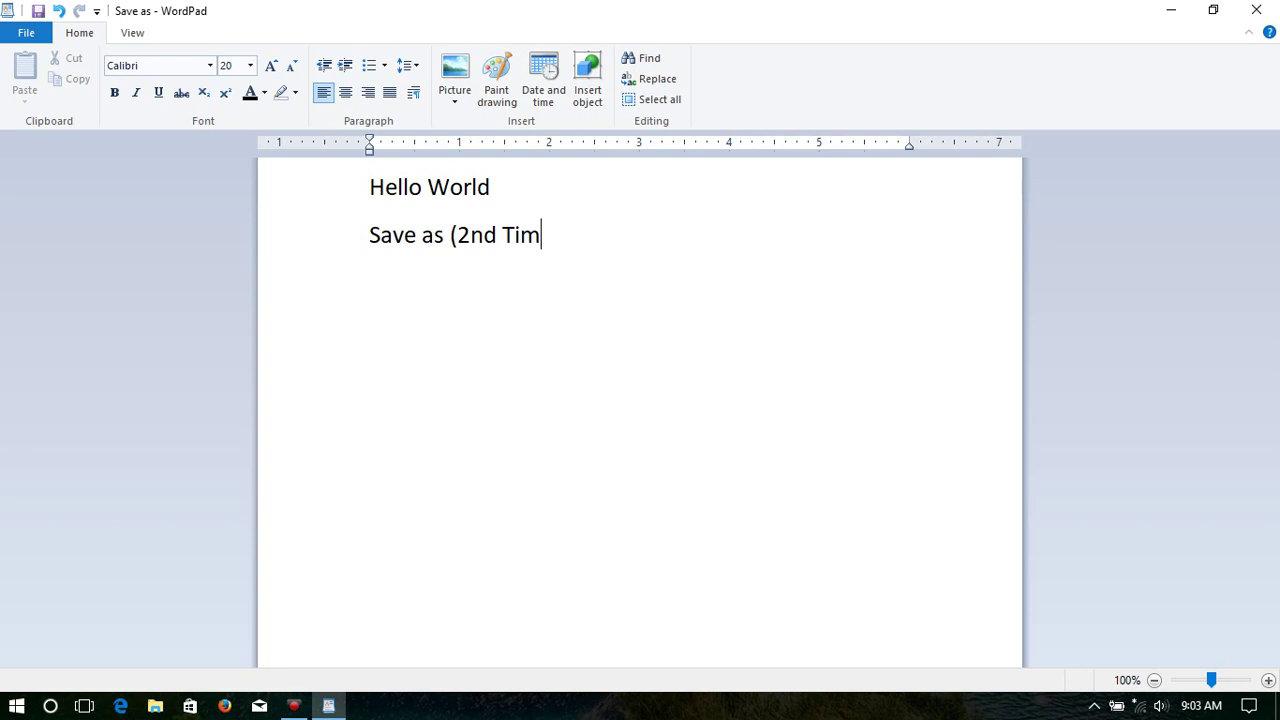
{"action": "type", "text": "e)"}
- Save the edited document to the Desktop as a new file named 'Save as 2'
{"action": "left_click", "coordinate": [28, 36]}
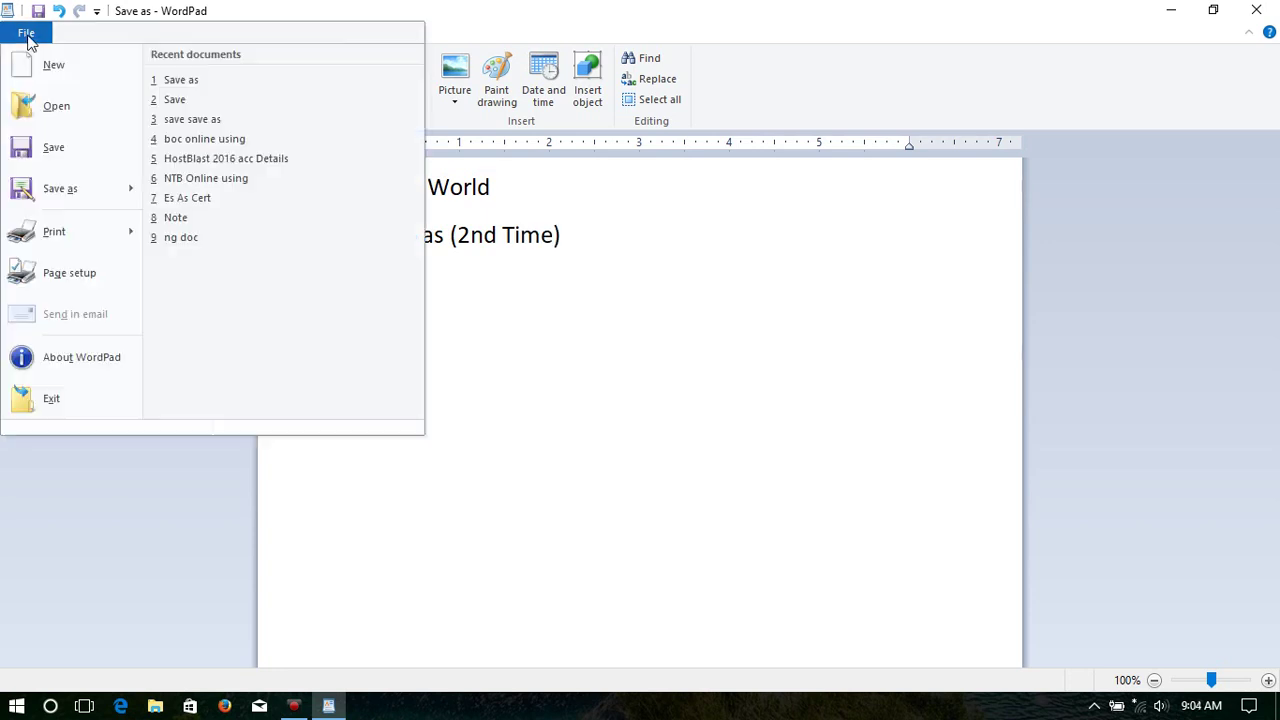
{"action": "left_click", "coordinate": [66, 190]}
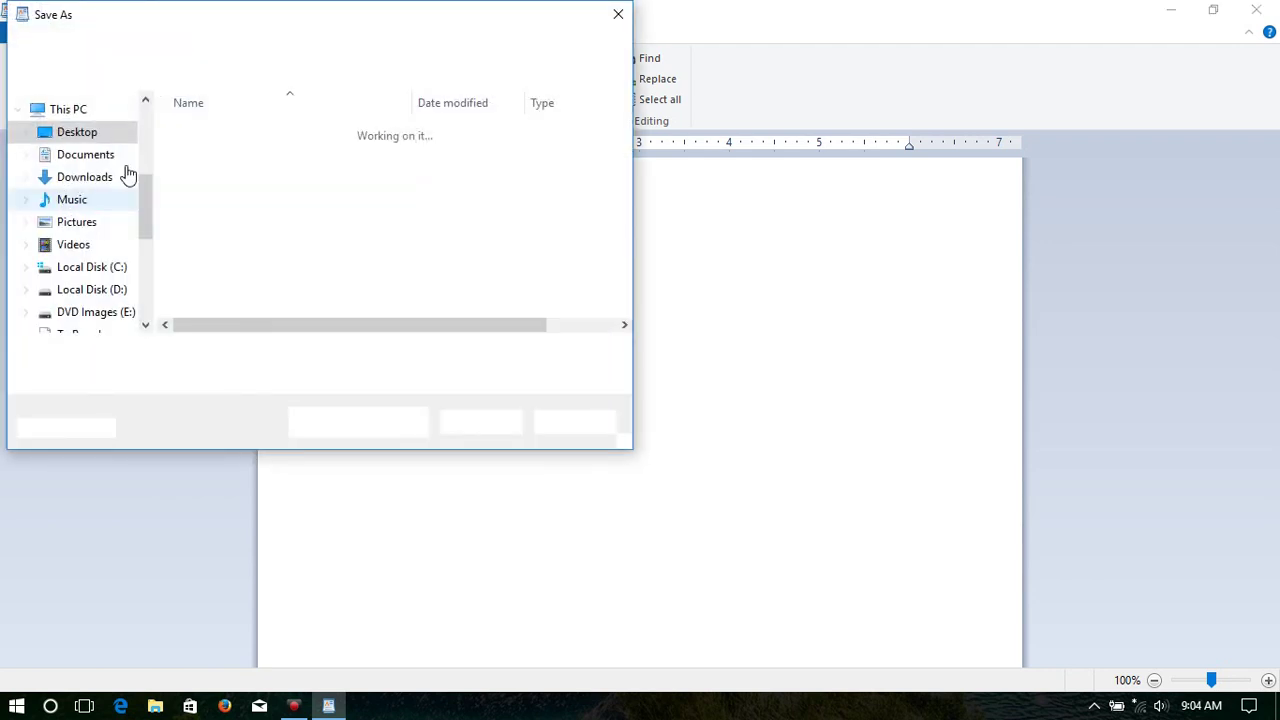
{"action": "left_click_drag", "start_coordinate": [143, 202], "coordinate": [150, 112]}
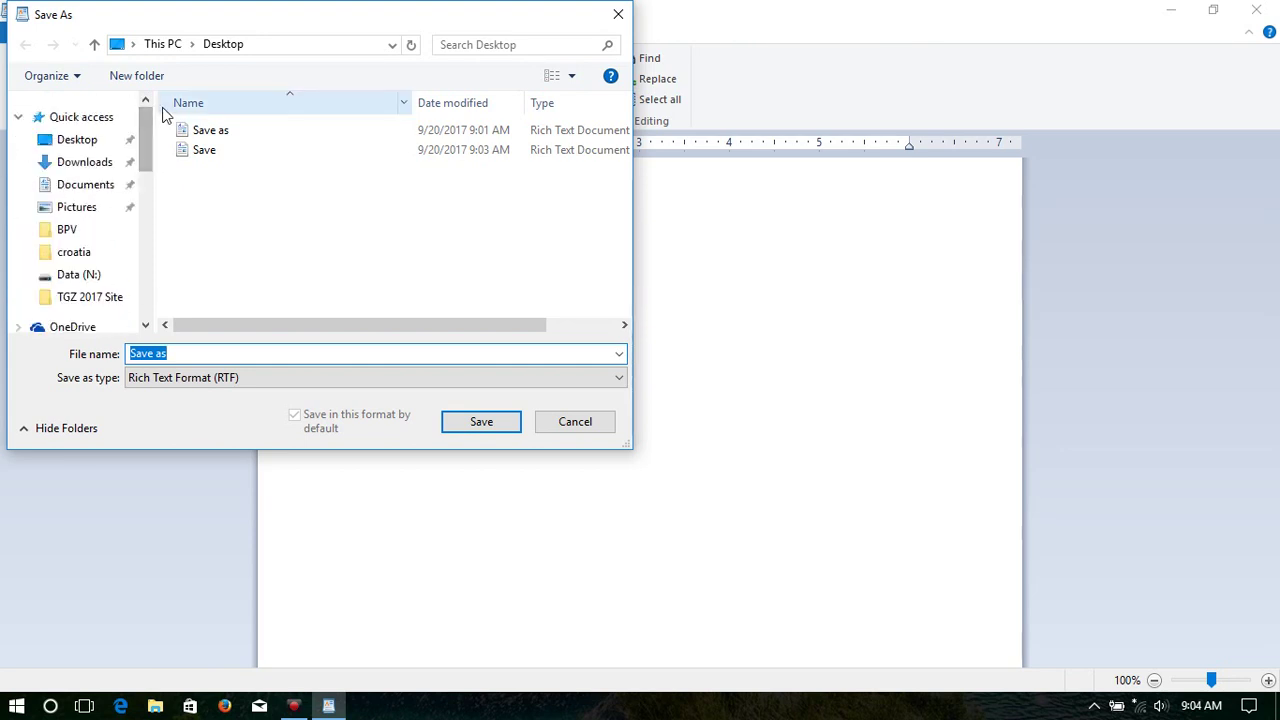
{"action": "left_click", "coordinate": [192, 353]}
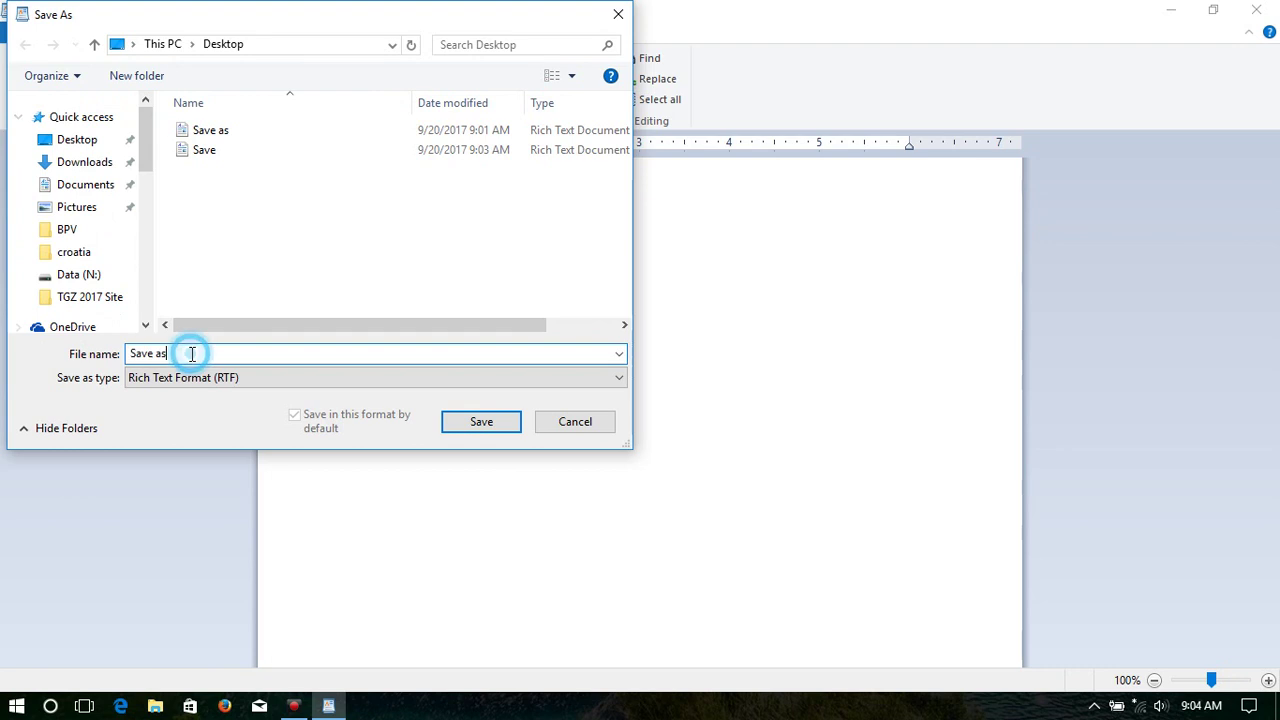
{"action": "type", "text": "2"}
{"action": "left_click", "coordinate": [474, 422]}
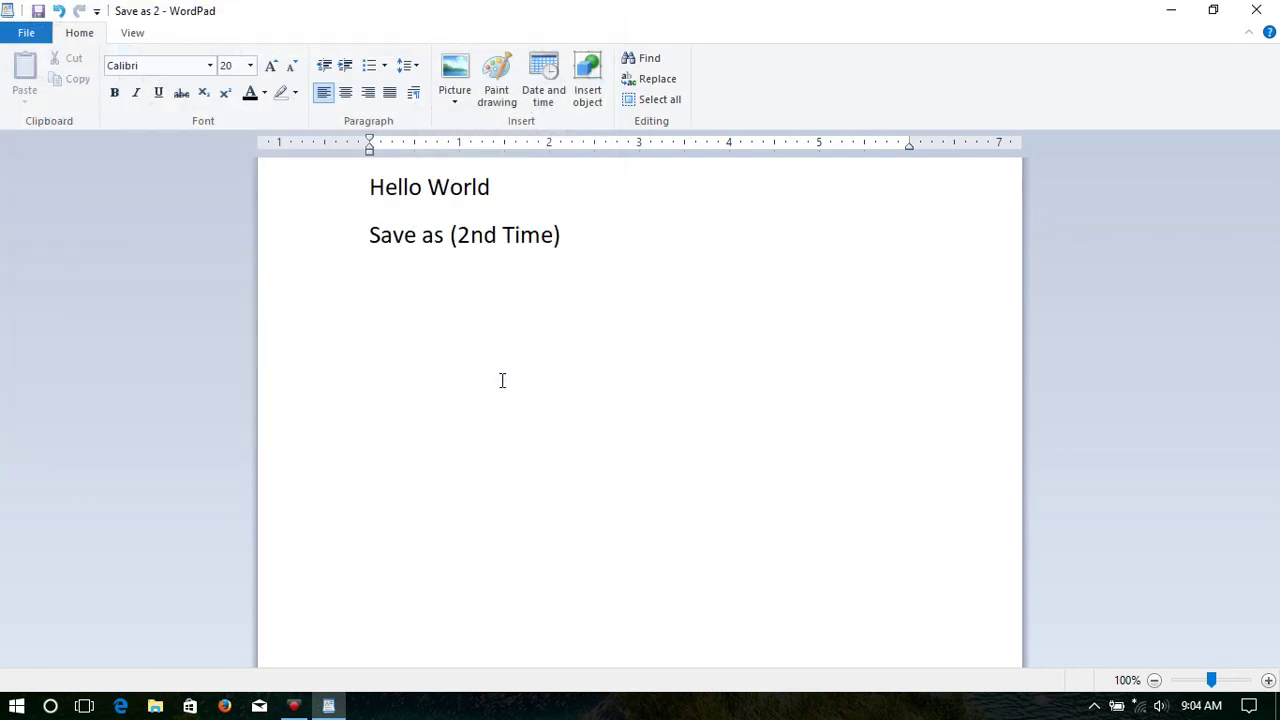
{"action": "left_click", "coordinate": [1256, 10]}
{"action": "right_click", "coordinate": [805, 177]}
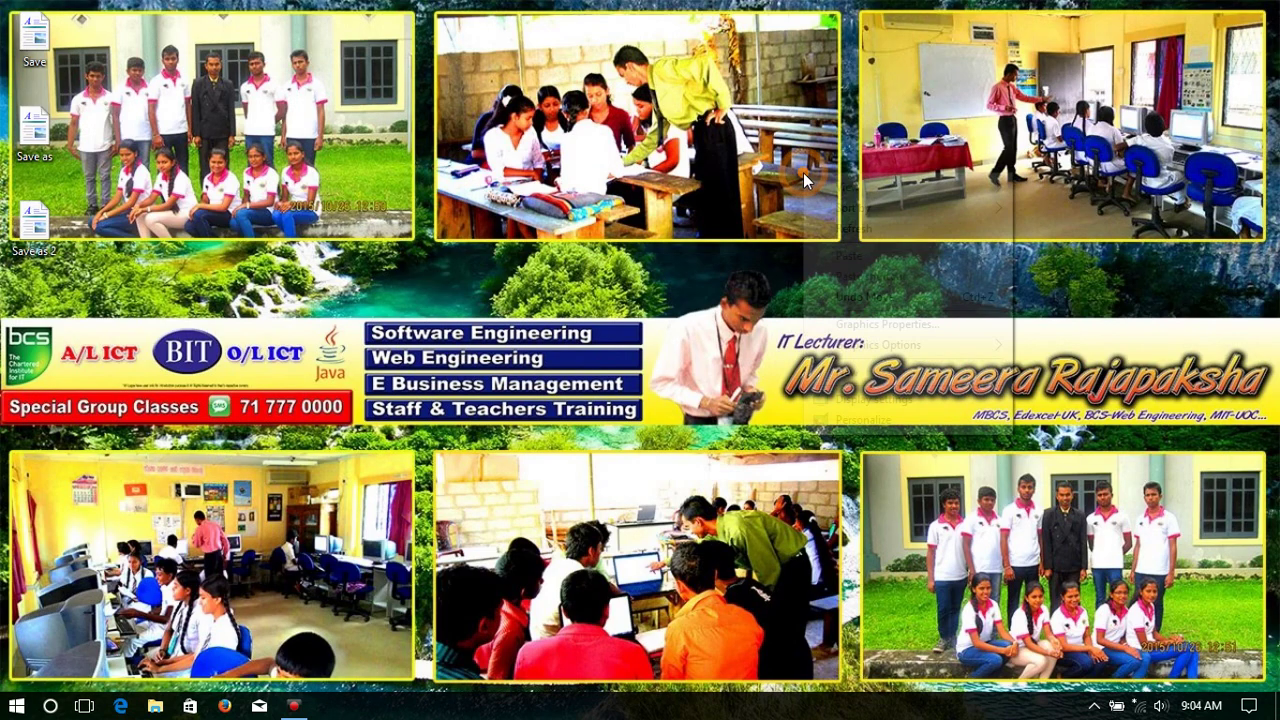
{"action": "left_click", "coordinate": [853, 226]}
{"action": "right_click", "coordinate": [848, 224]}
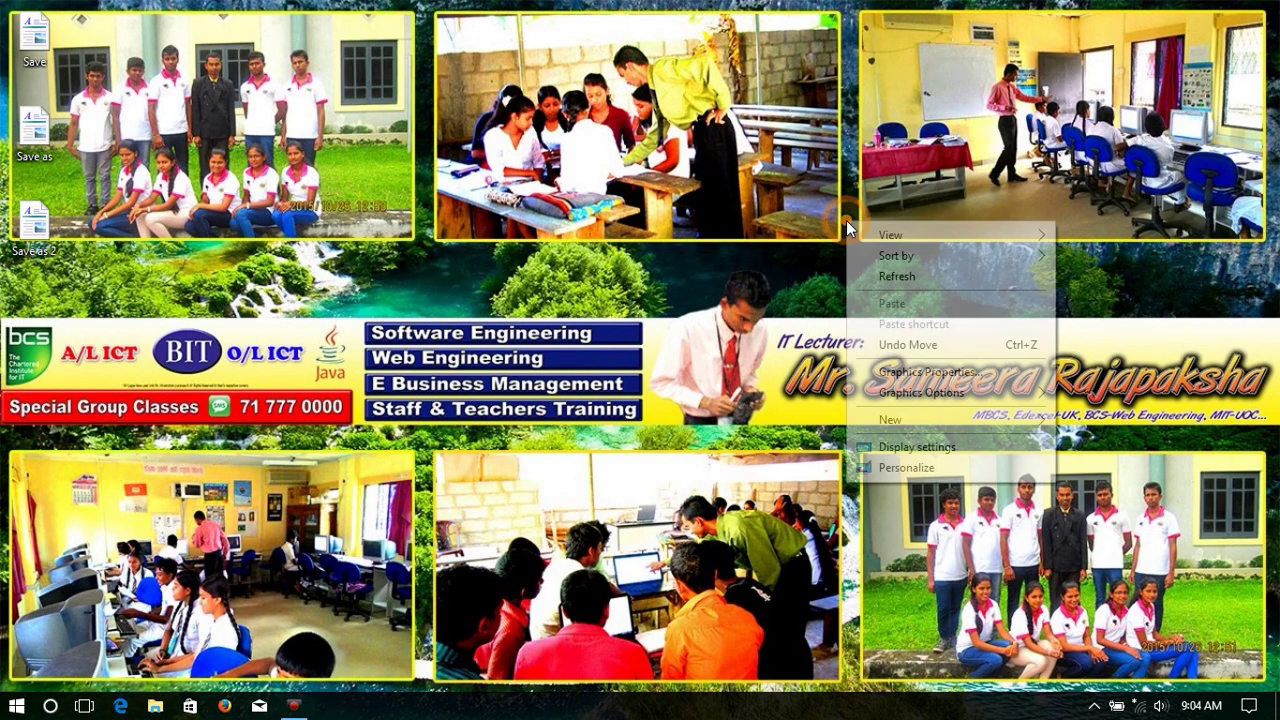
{"action": "left_click", "coordinate": [873, 279]}
{"action": "key", "text": "Up"}
{"action": "key", "text": "Up"}
{"action": "key", "text": "Return"}
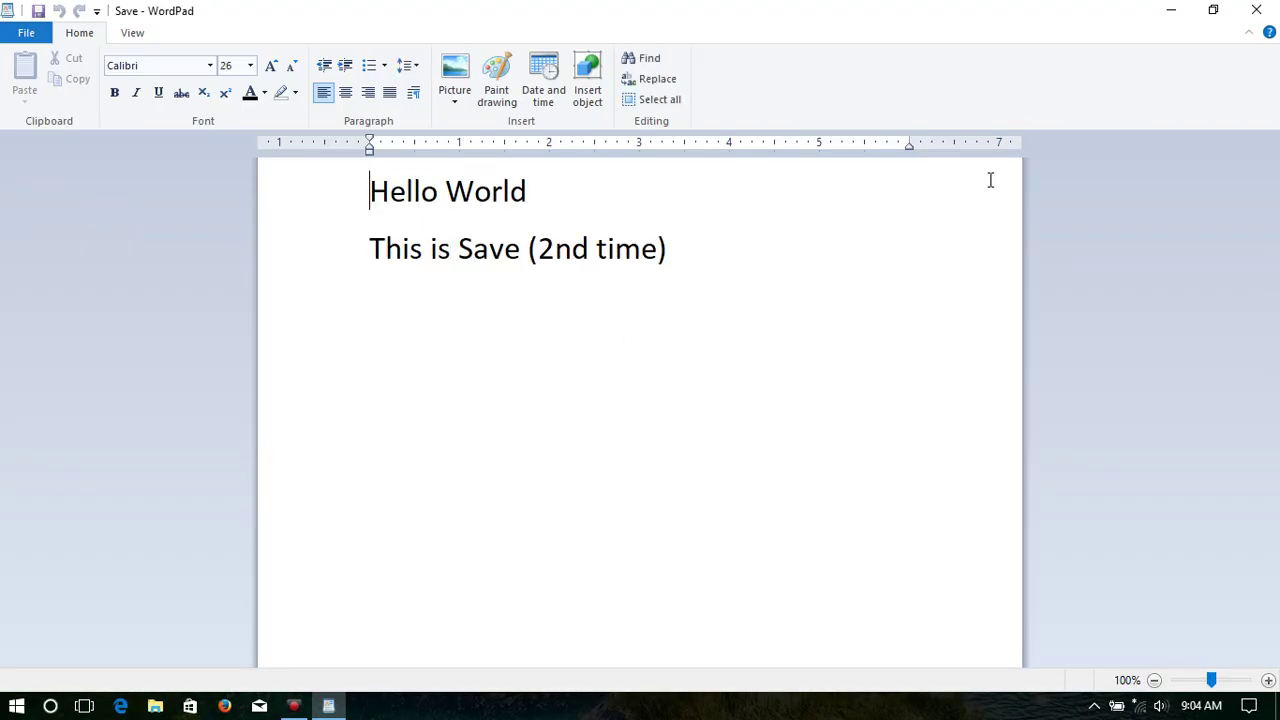
{"action": "left_click", "coordinate": [1262, 10]}
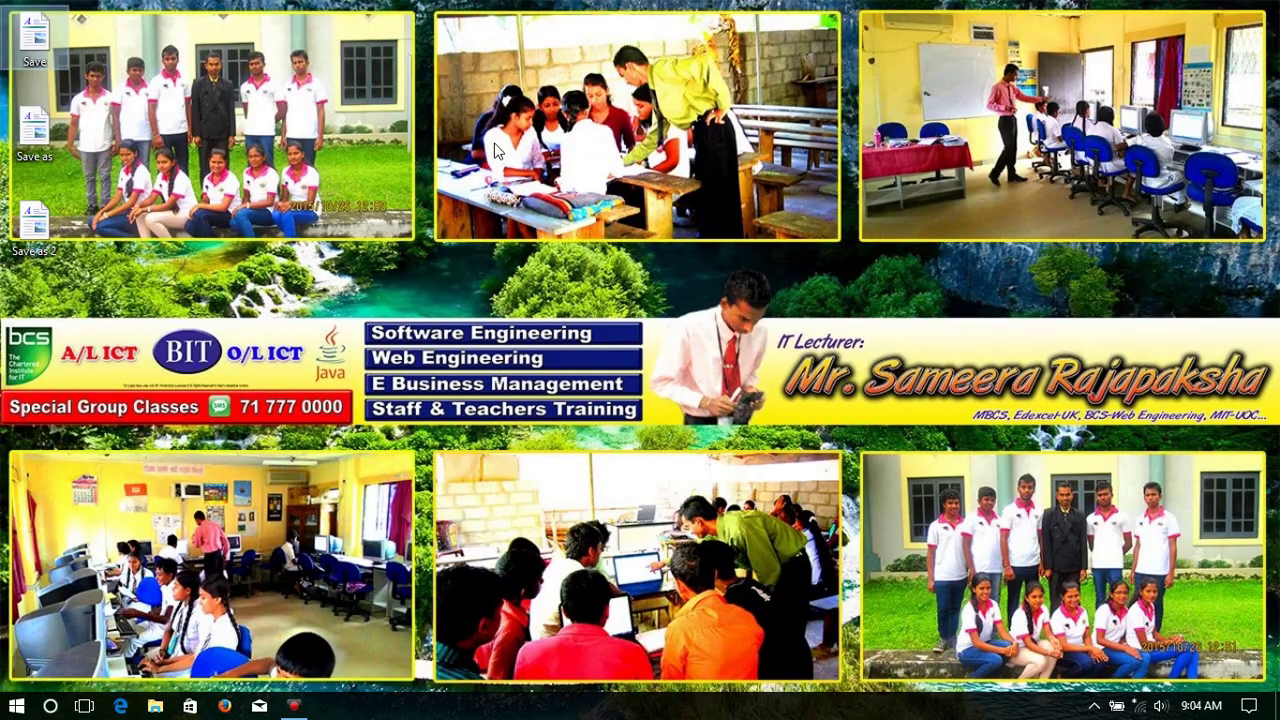
{"action": "double_click", "coordinate": [22, 145]}
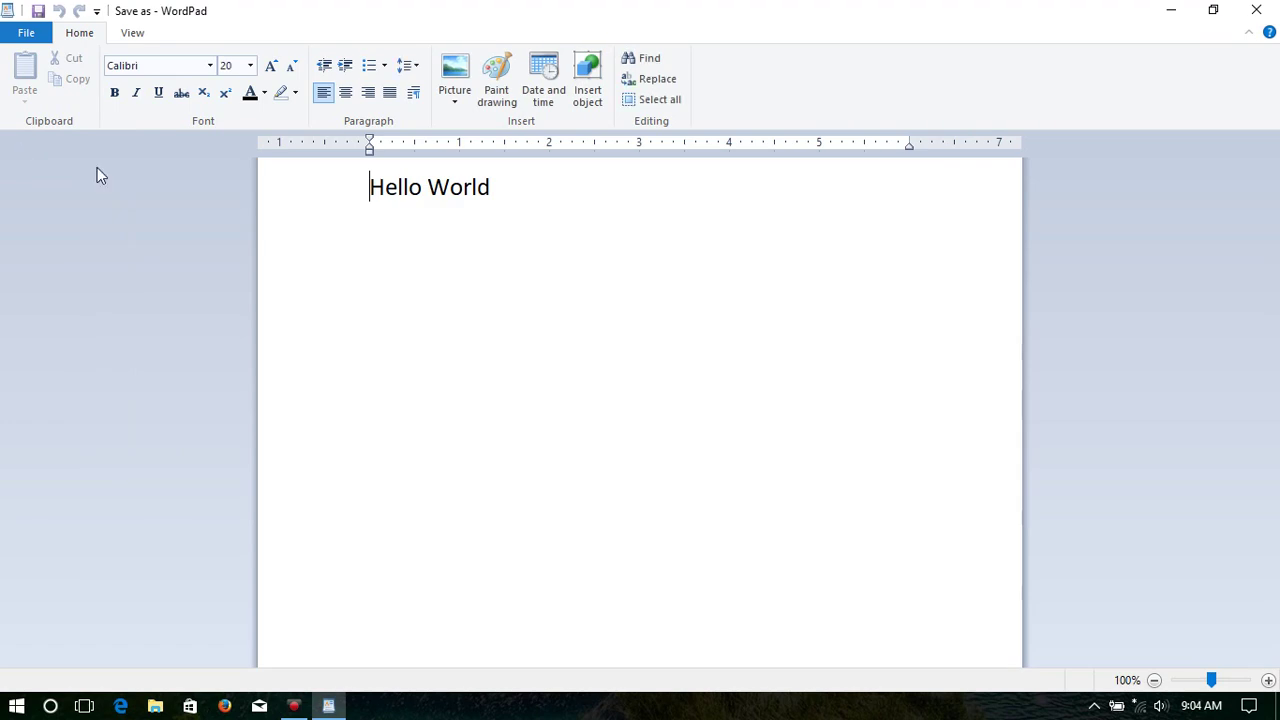
{"action": "left_click", "coordinate": [508, 191]}
{"action": "left_click", "coordinate": [1256, 10]}
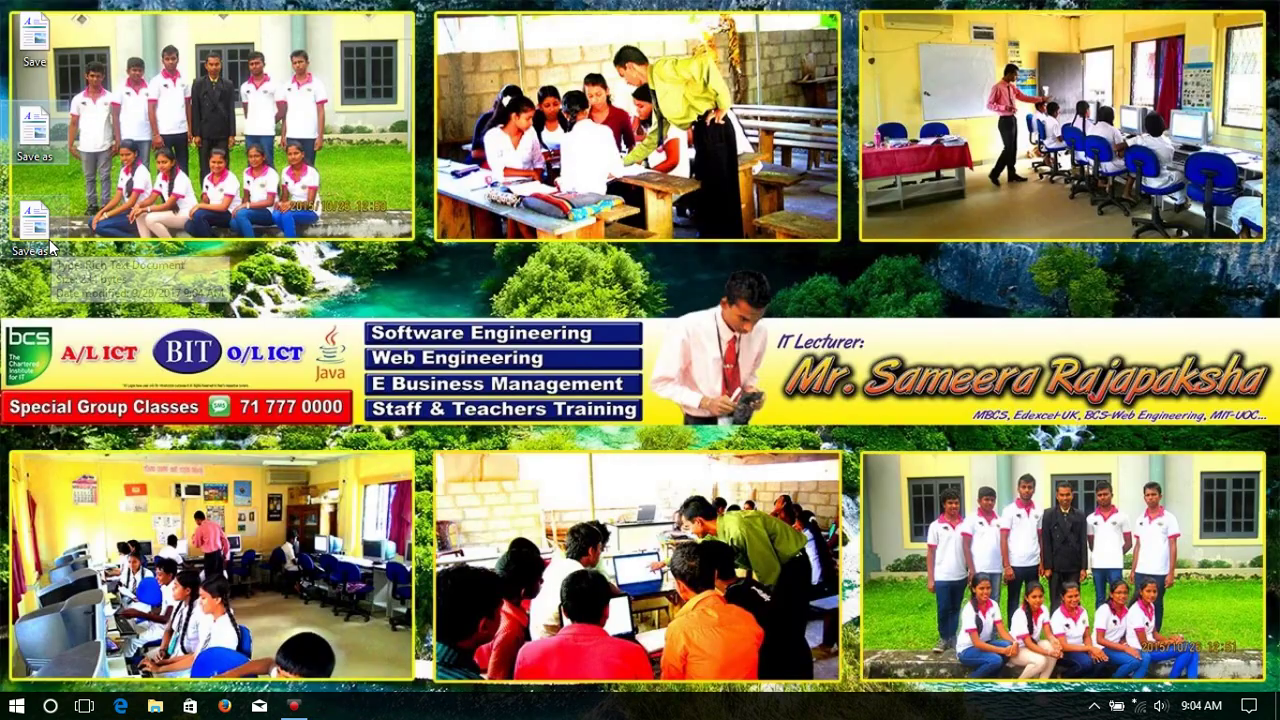
{"action": "double_click", "coordinate": [36, 222]}
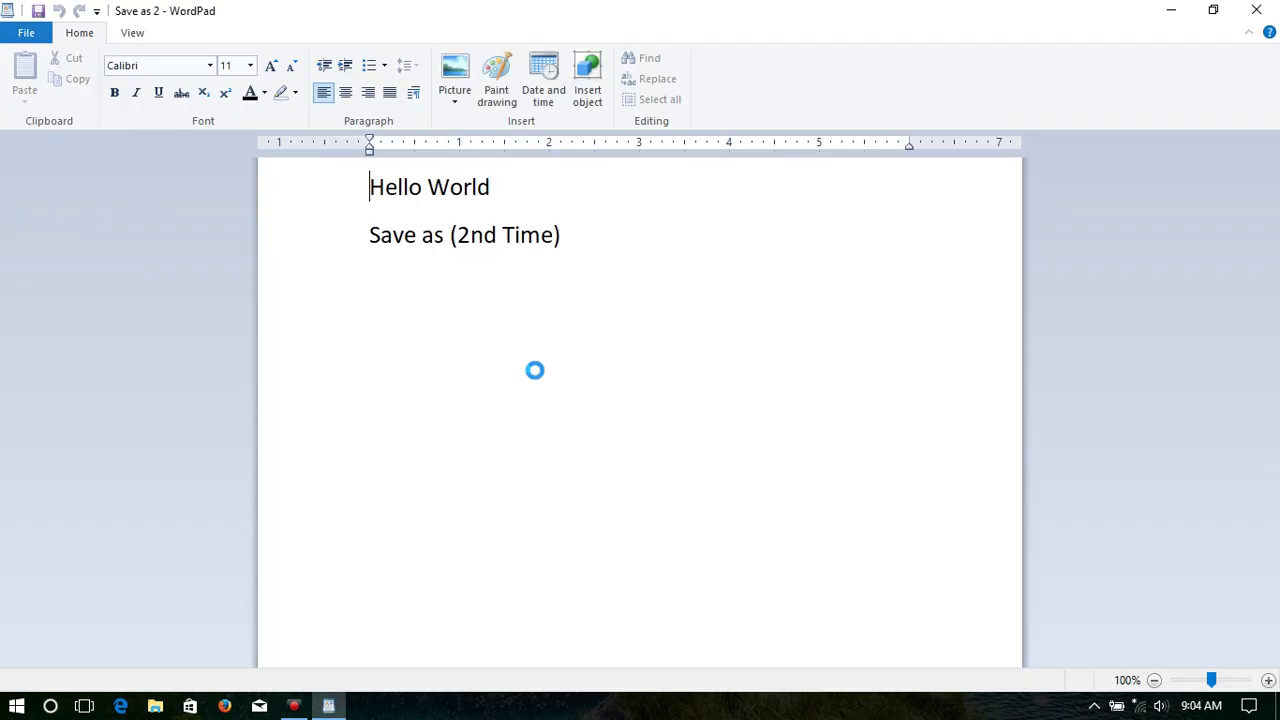
{"action": "left_click", "coordinate": [577, 238]}
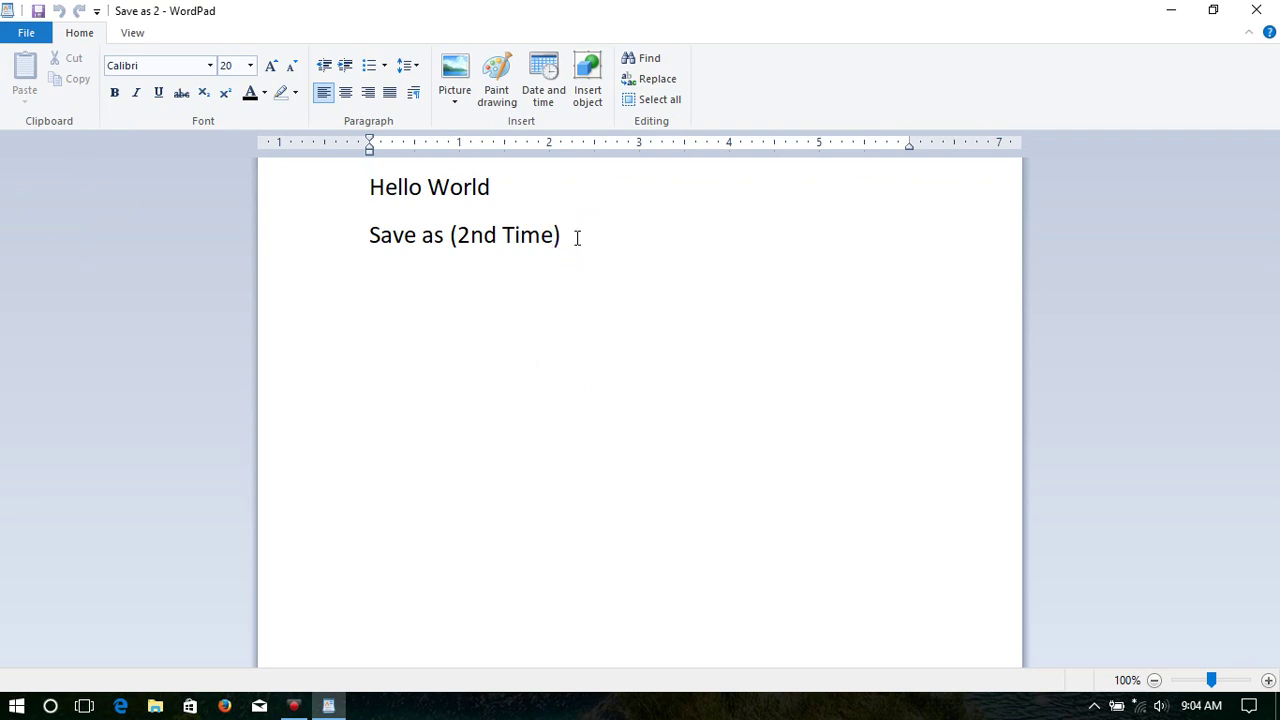
{"action": "left_click", "coordinate": [26, 33]}
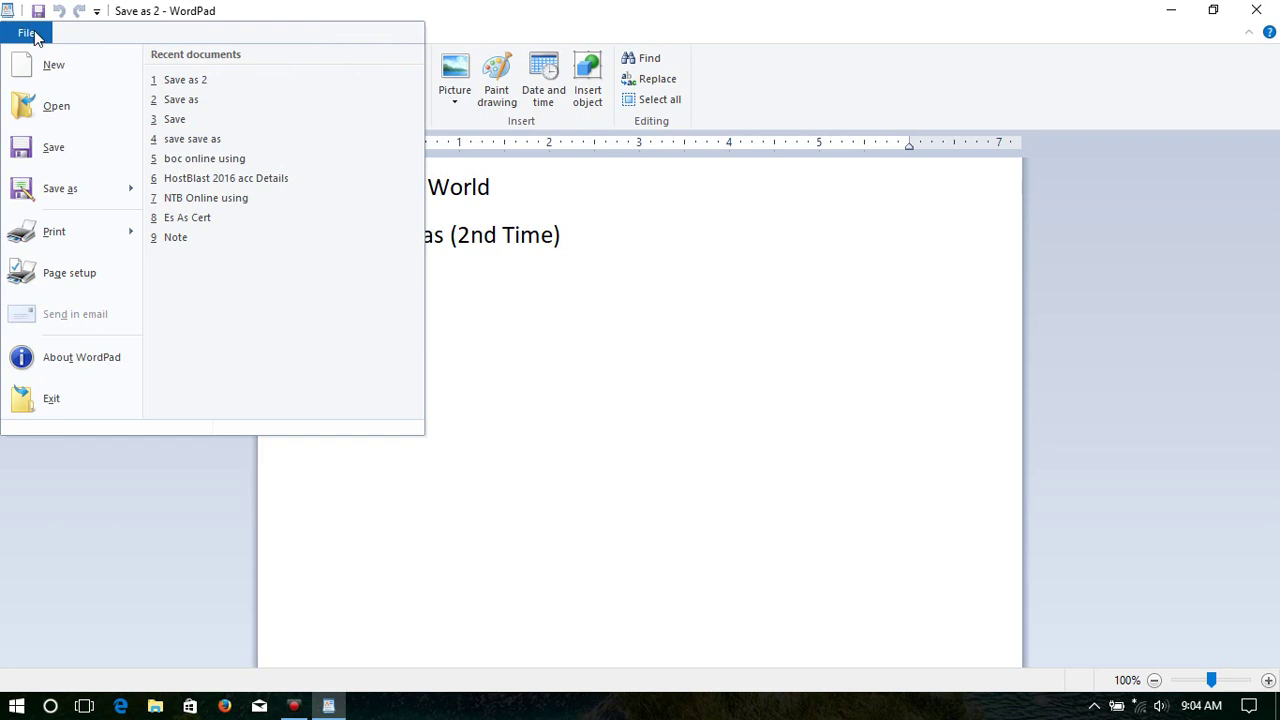
{"action": "left_click", "coordinate": [567, 373]}
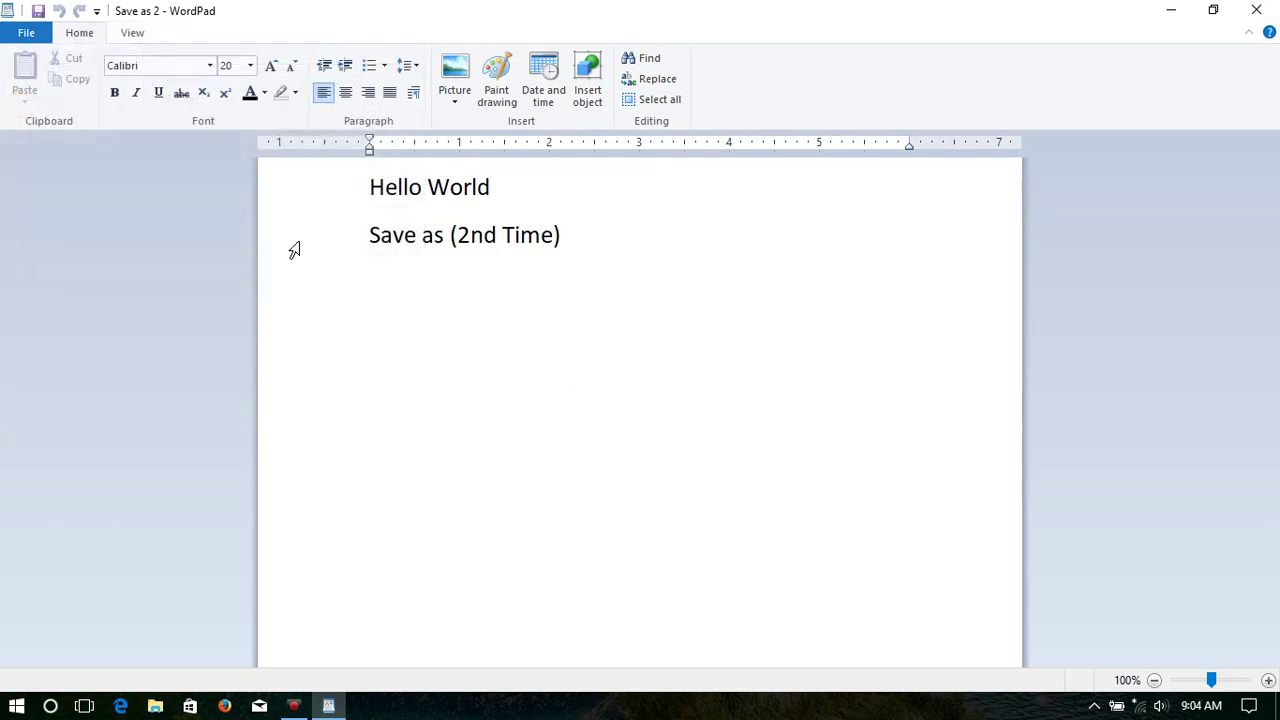
{"action": "left_click", "coordinate": [26, 33]}
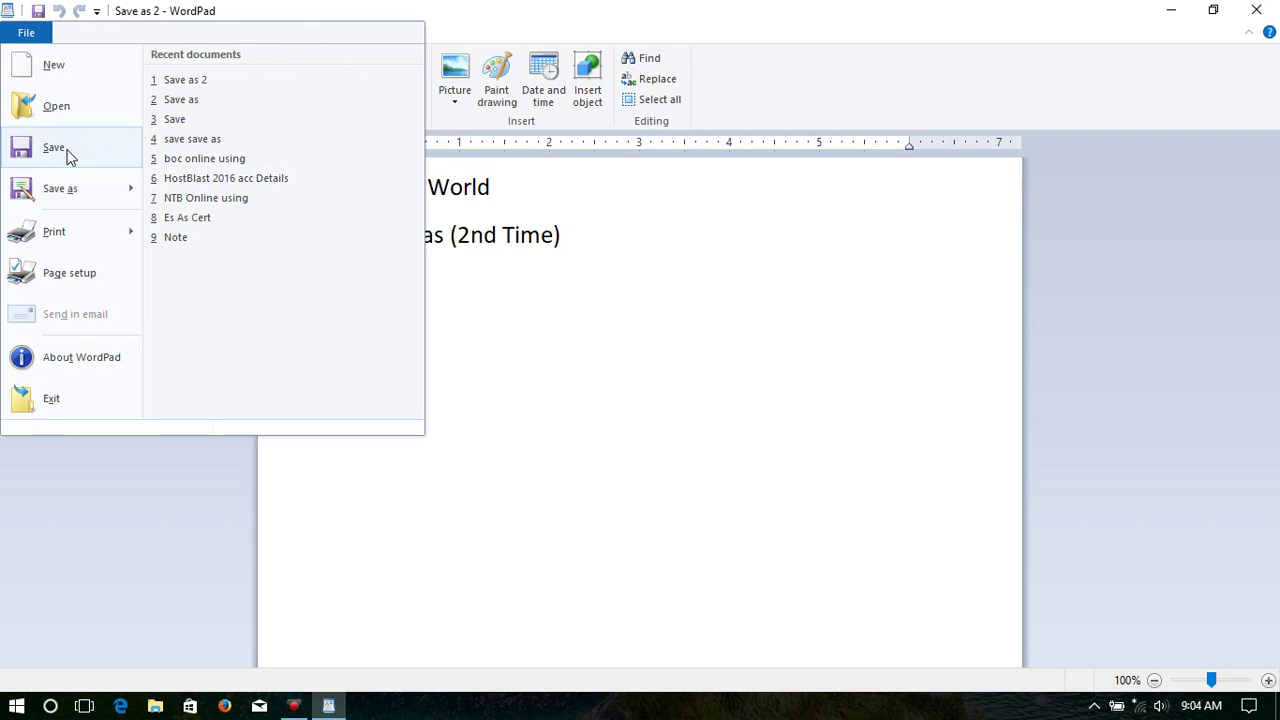
{"action": "left_click", "coordinate": [536, 328]}
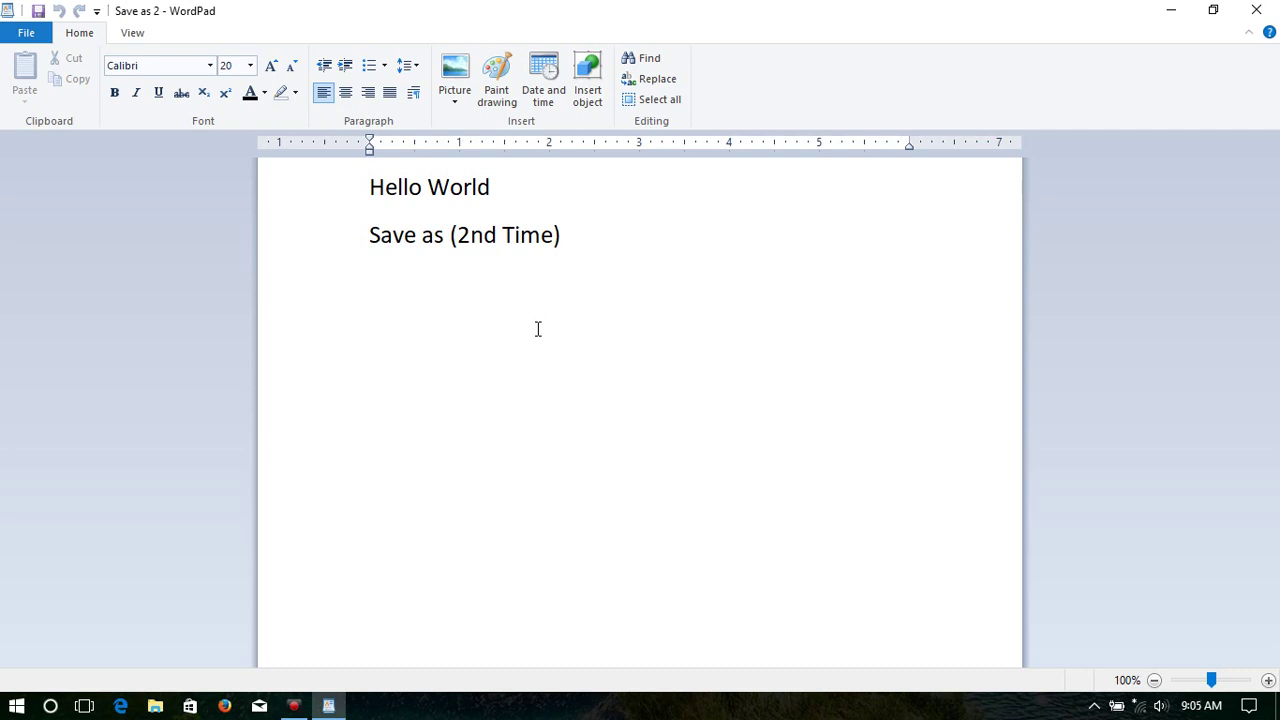
{"action": "left_click", "coordinate": [26, 32]}
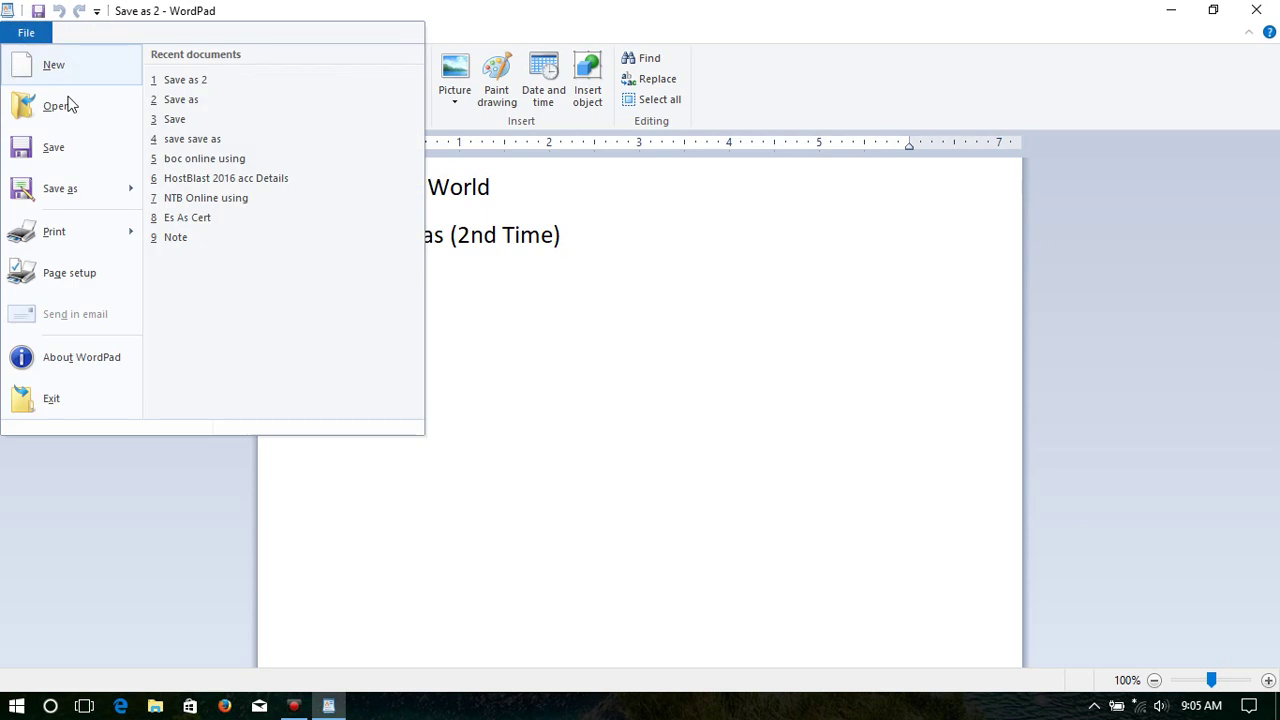
{"action": "mouse_move", "coordinate": [124, 222]}
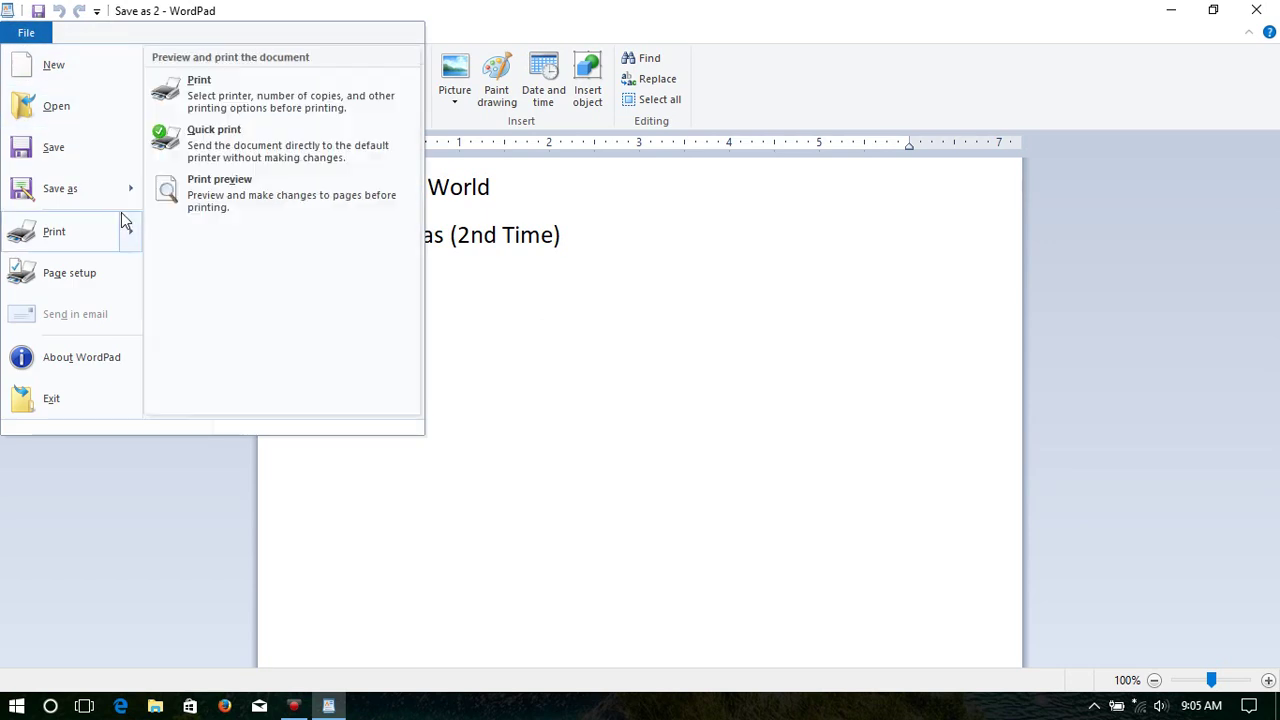
{"action": "mouse_move", "coordinate": [57, 194]}
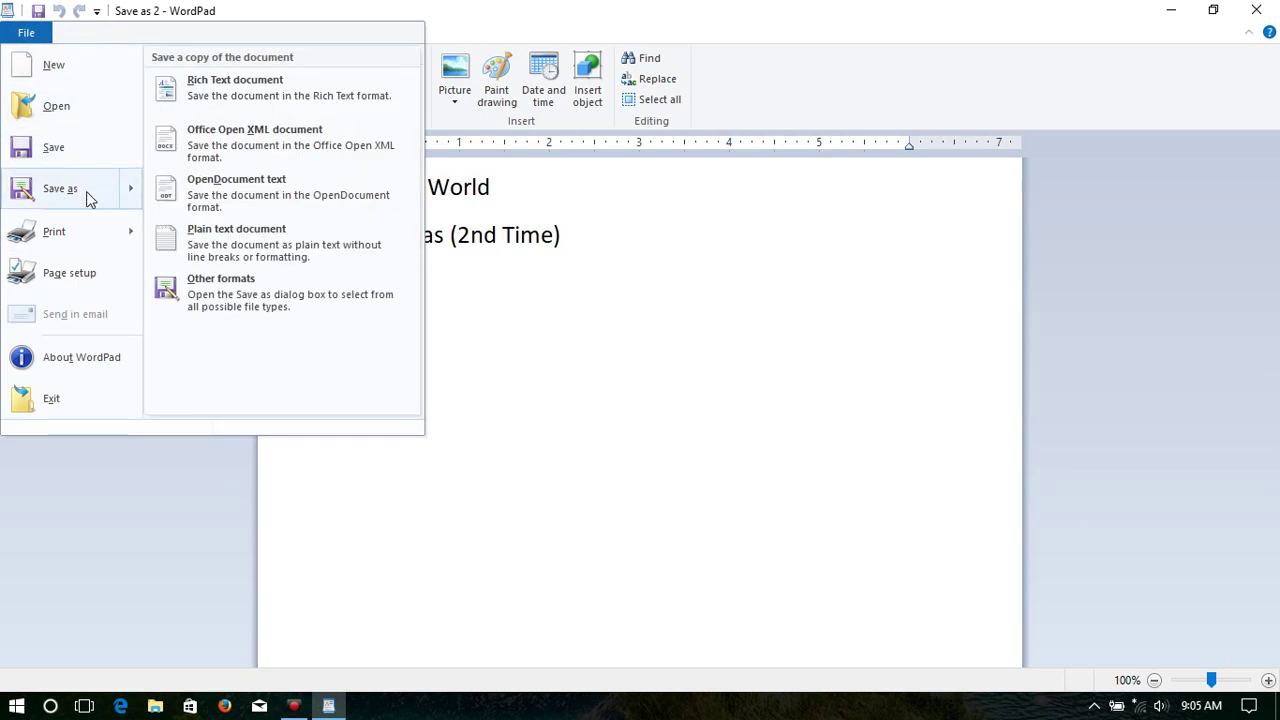
{"action": "left_click", "coordinate": [507, 307]}
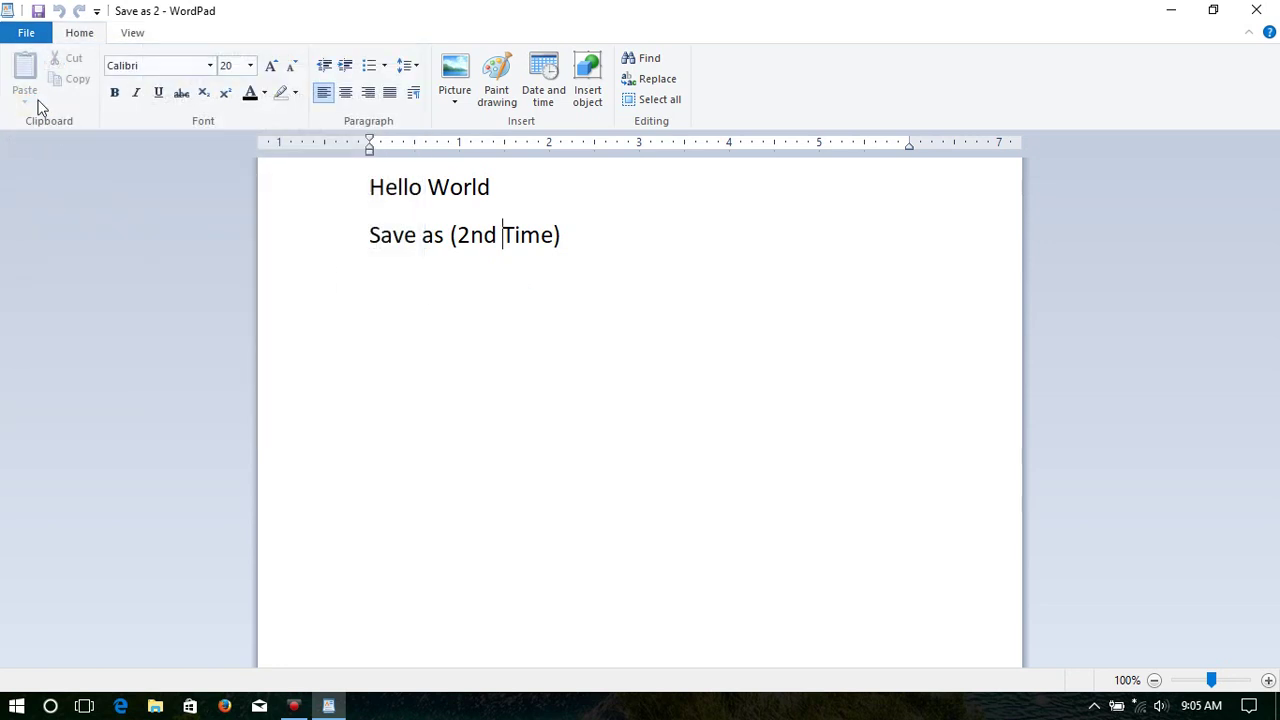
{"action": "left_click", "coordinate": [20, 33]}
{"action": "mouse_move", "coordinate": [78, 178]}
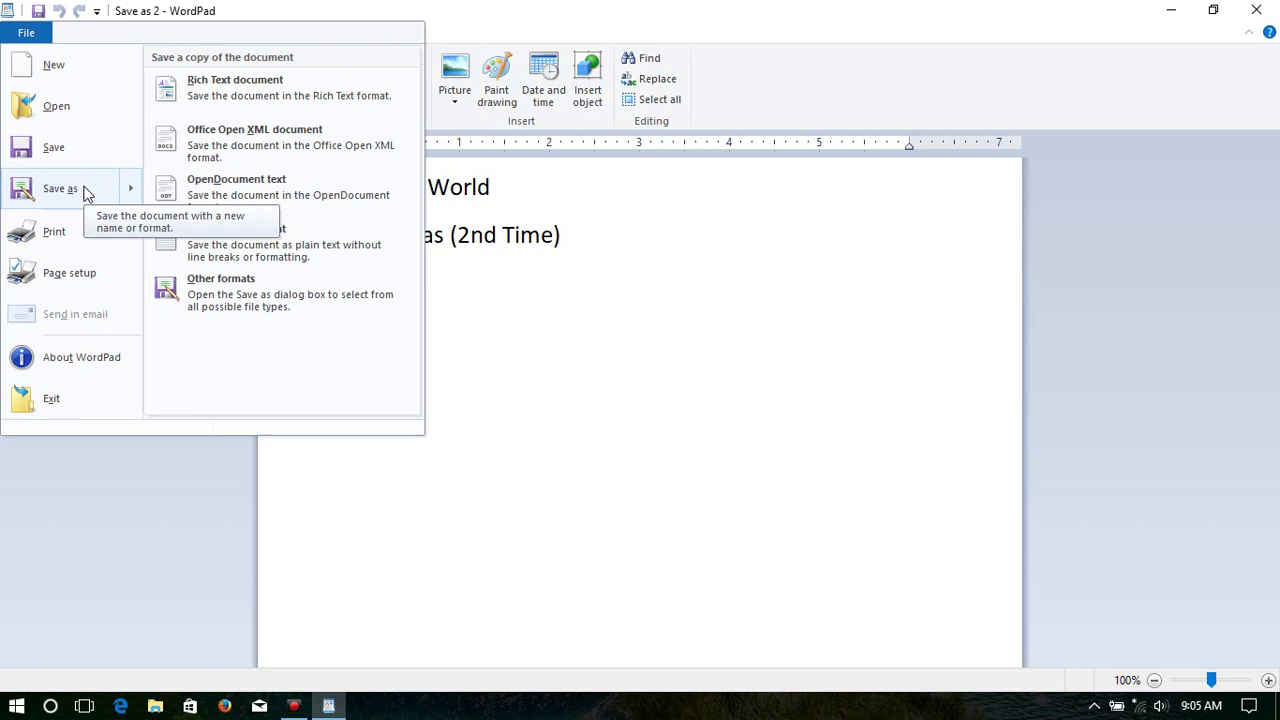
{"action": "left_click", "coordinate": [613, 313]}
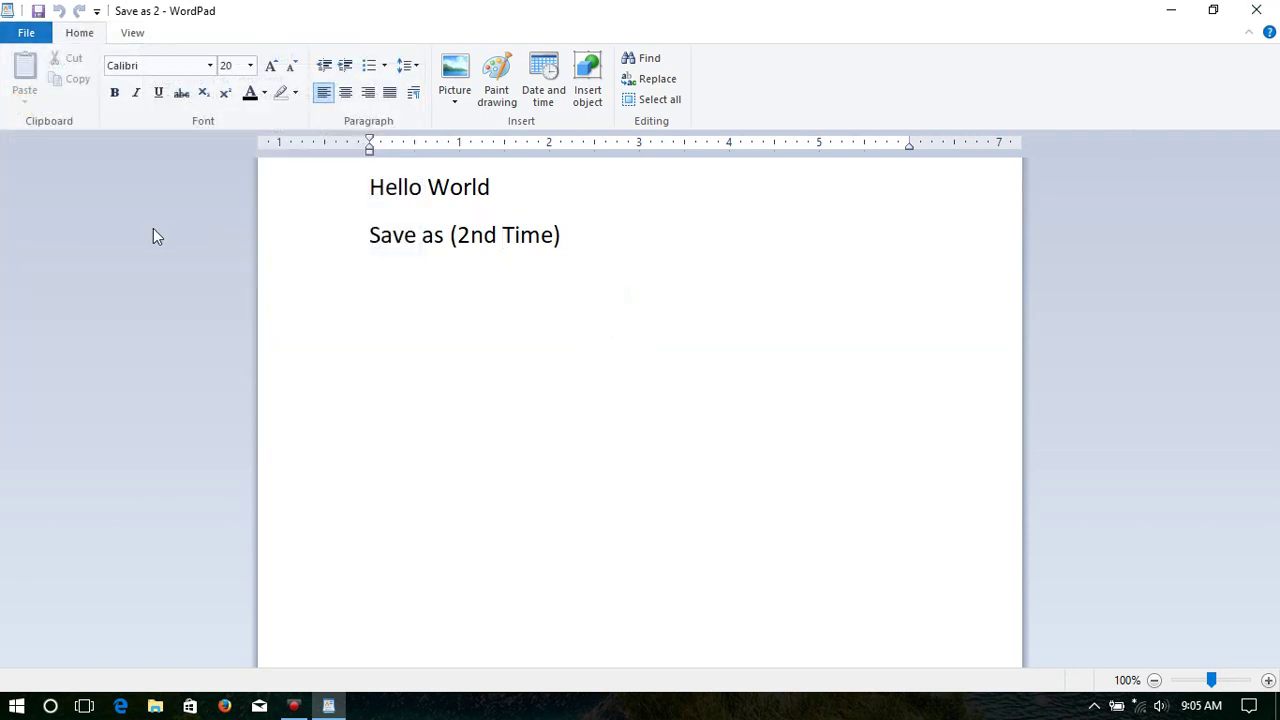
- Close 'Save as 2', refresh the desktop twice, and reopen the 'Save' file from the Desktop
{"action": "left_click", "coordinate": [1256, 10]}
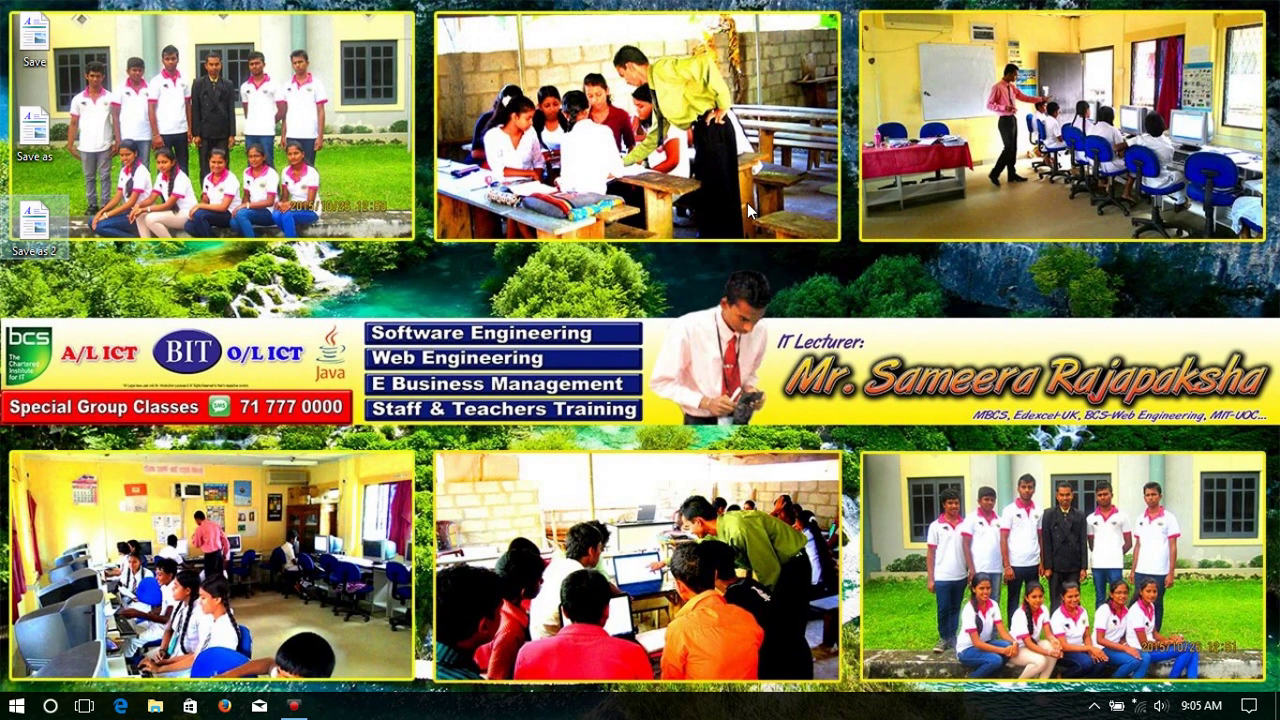
{"action": "right_click", "coordinate": [750, 207]}
{"action": "left_click", "coordinate": [795, 256]}
{"action": "right_click", "coordinate": [810, 258]}
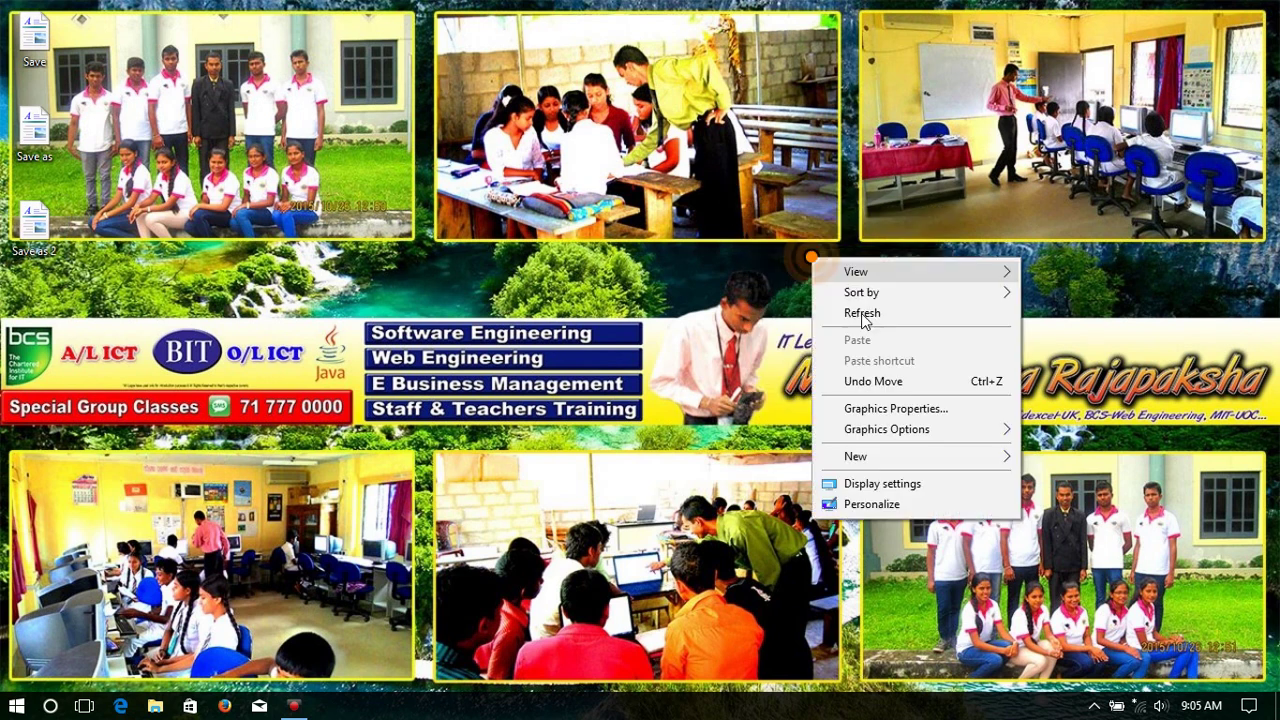
{"action": "left_click", "coordinate": [862, 314]}
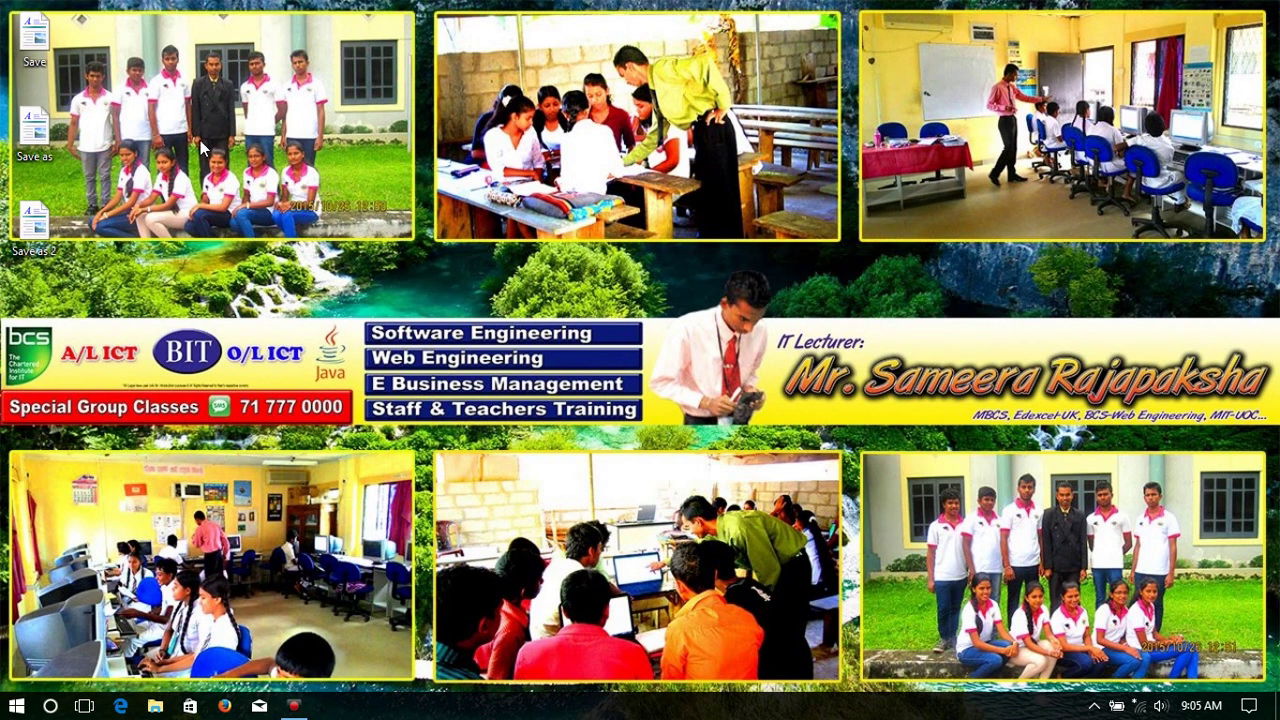
{"action": "double_click", "coordinate": [34, 36]}
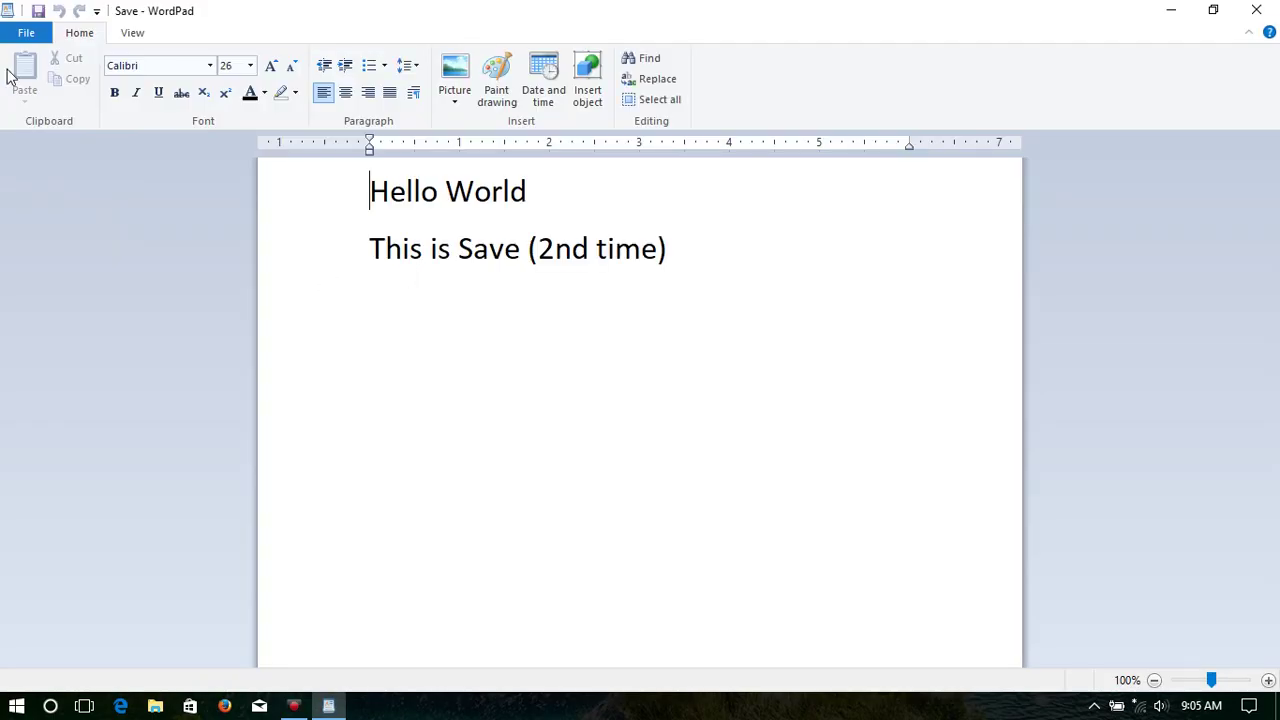
- Show the File menu's Save as formats: Rich Text, Office Open XML, OpenDocument, plain text
{"action": "left_click", "coordinate": [27, 34]}
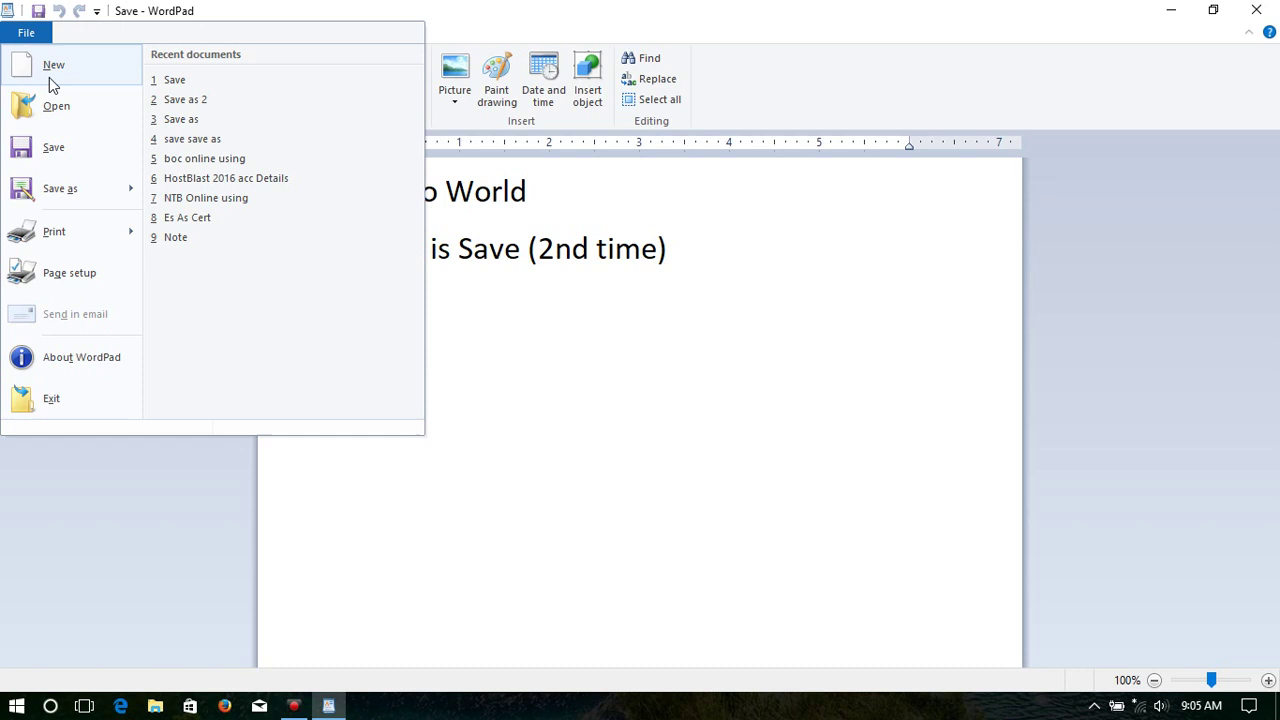
{"action": "mouse_move", "coordinate": [65, 190]}
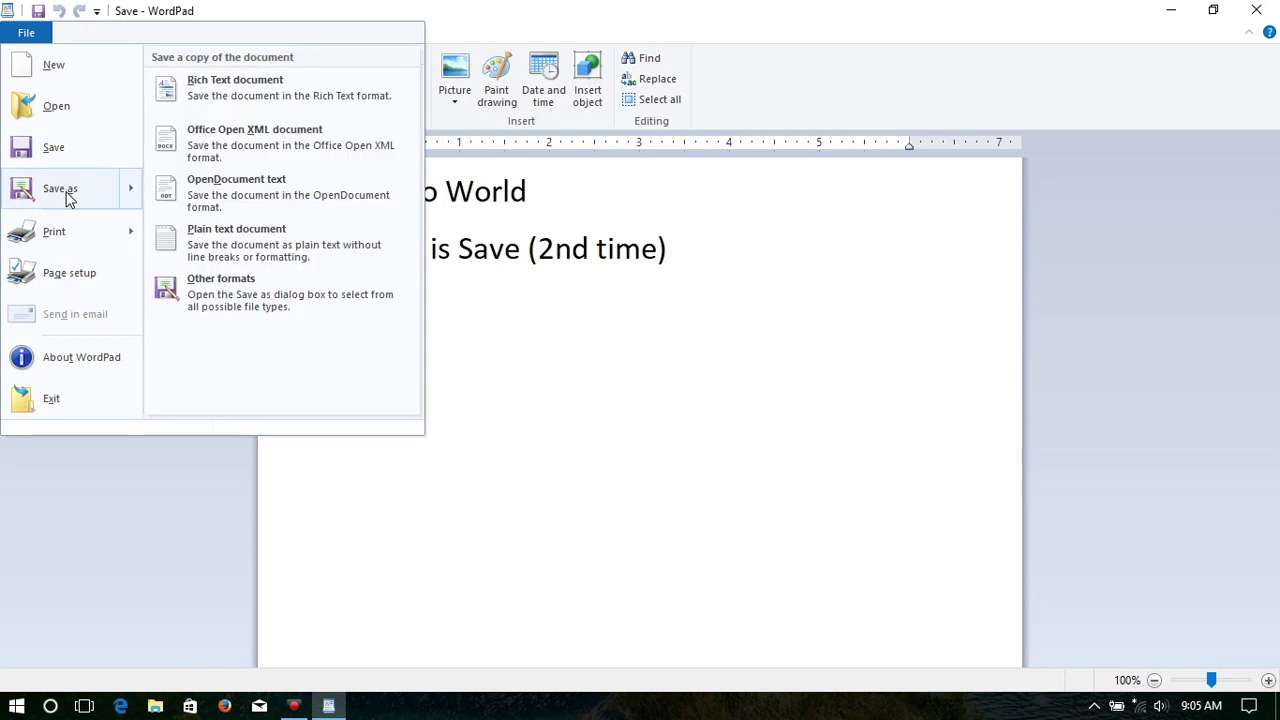